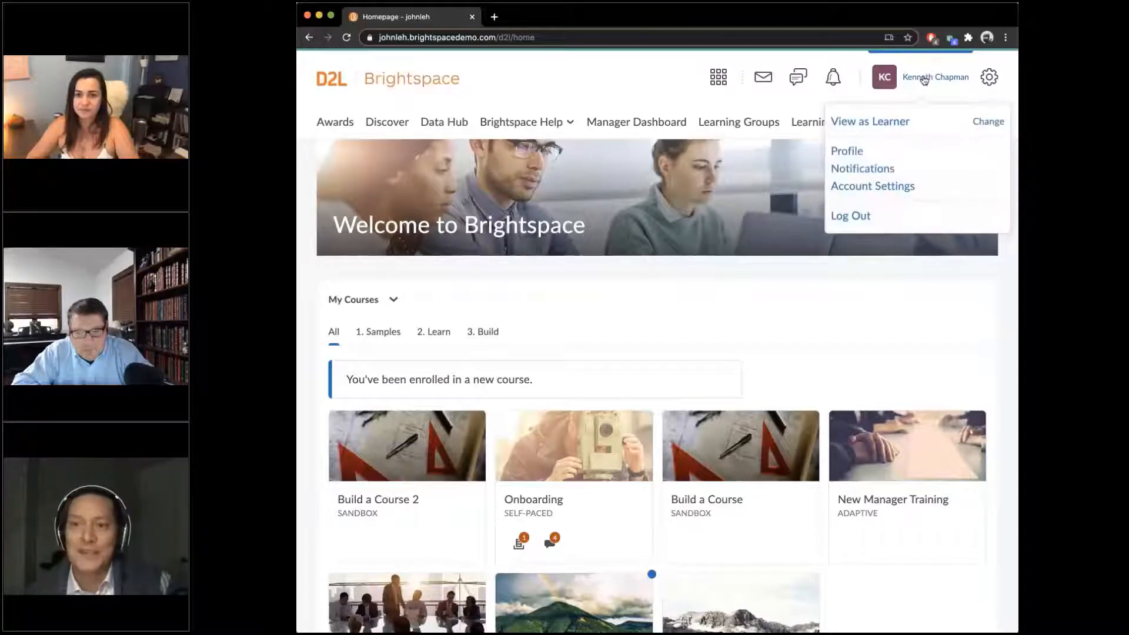
# - Open the account's notification settings and review the contact methods, activity summary and instant notification options
pyautogui.click(988, 121)
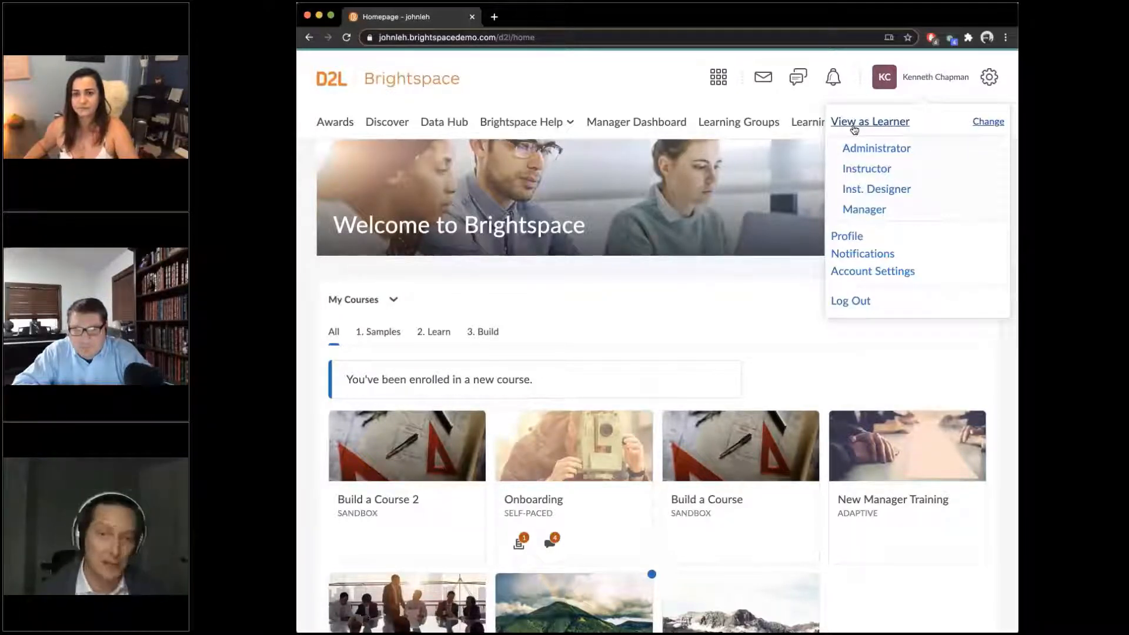
pyautogui.click(854, 256)
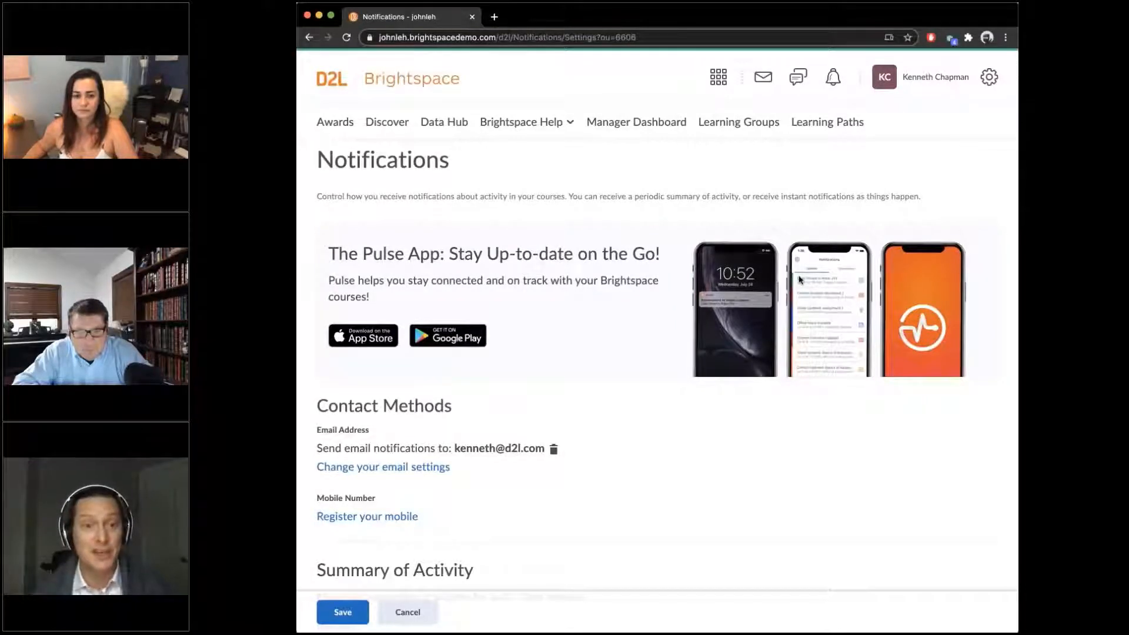
pyautogui.scroll(-7, 830, 383)
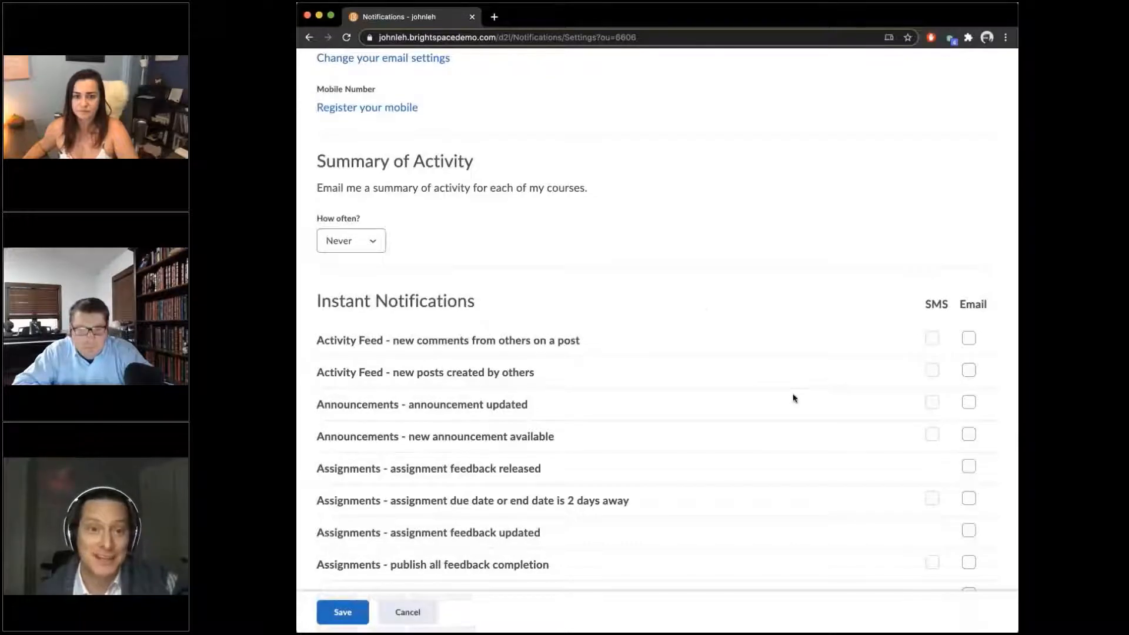
pyautogui.scroll(-1, 792, 398)
pyautogui.scroll(-2, 793, 398)
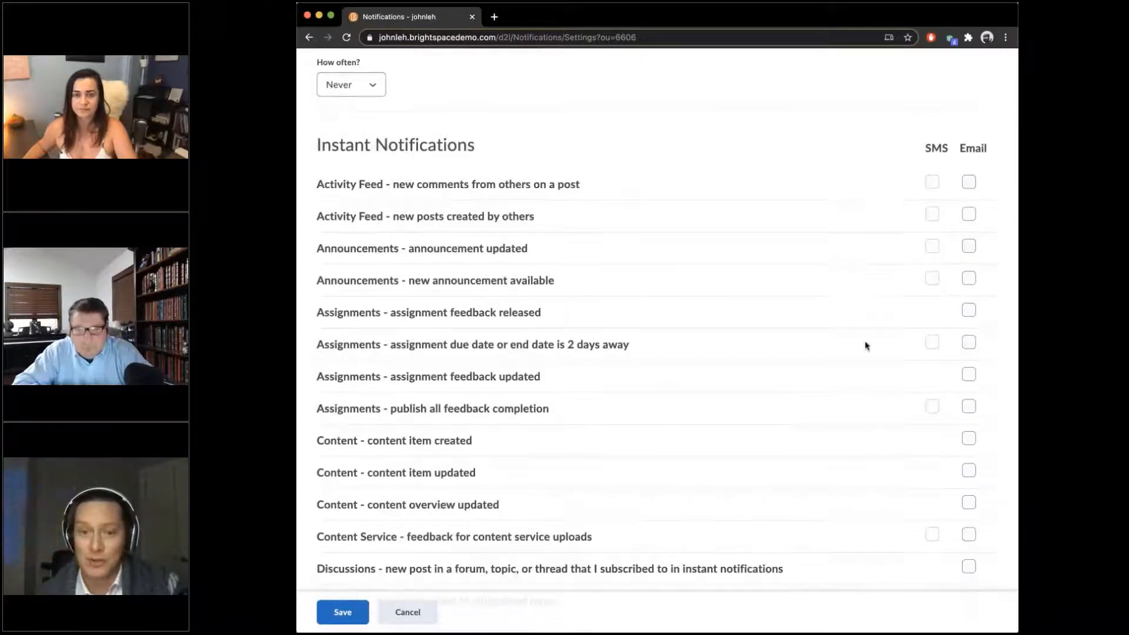
pyautogui.scroll(8, 817, 275)
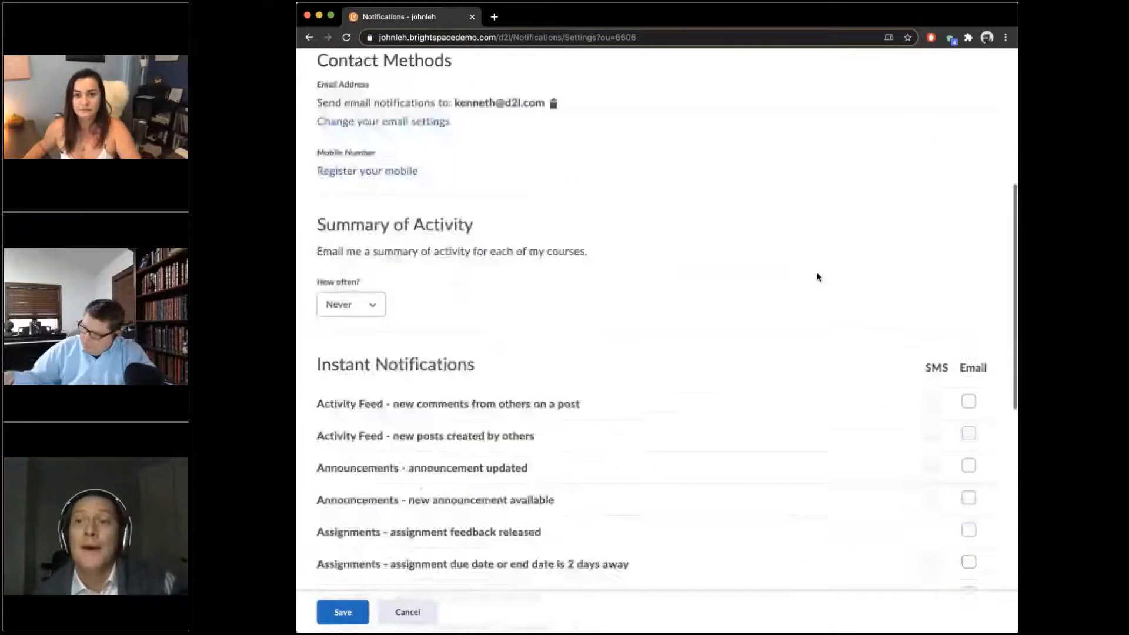
pyautogui.scroll(1, 816, 277)
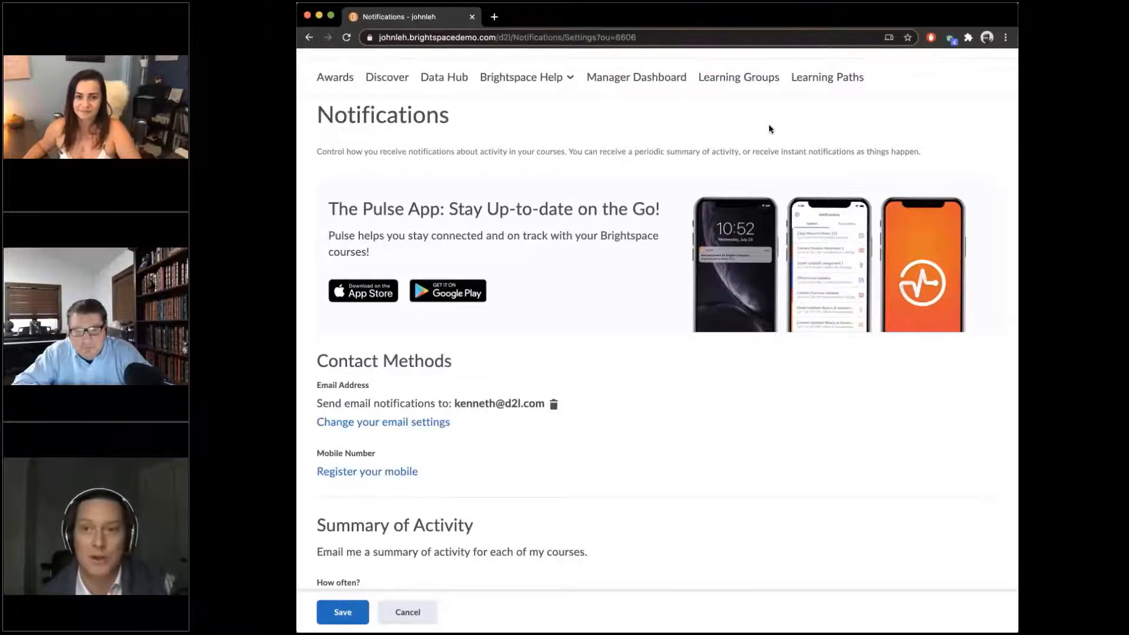
pyautogui.scroll(2, 768, 124)
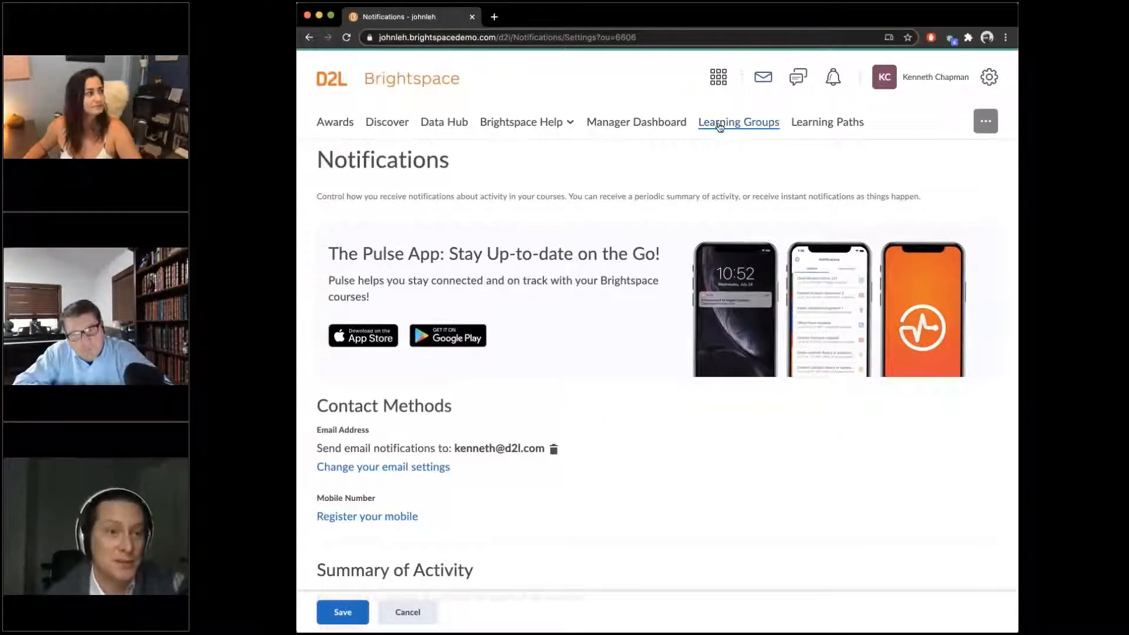
# - Return to the Brightspace homepage and open the self-paced Leadership 101 course from My Courses
pyautogui.click(336, 77)
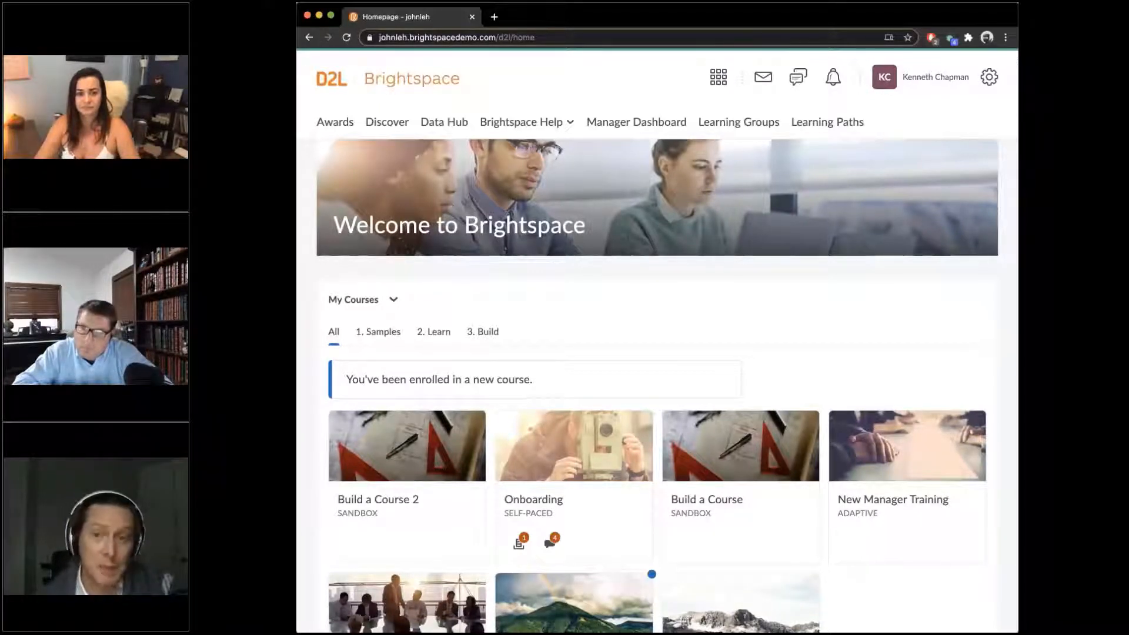
pyautogui.moveTo(983, 603); pyautogui.dragTo(876, 621)
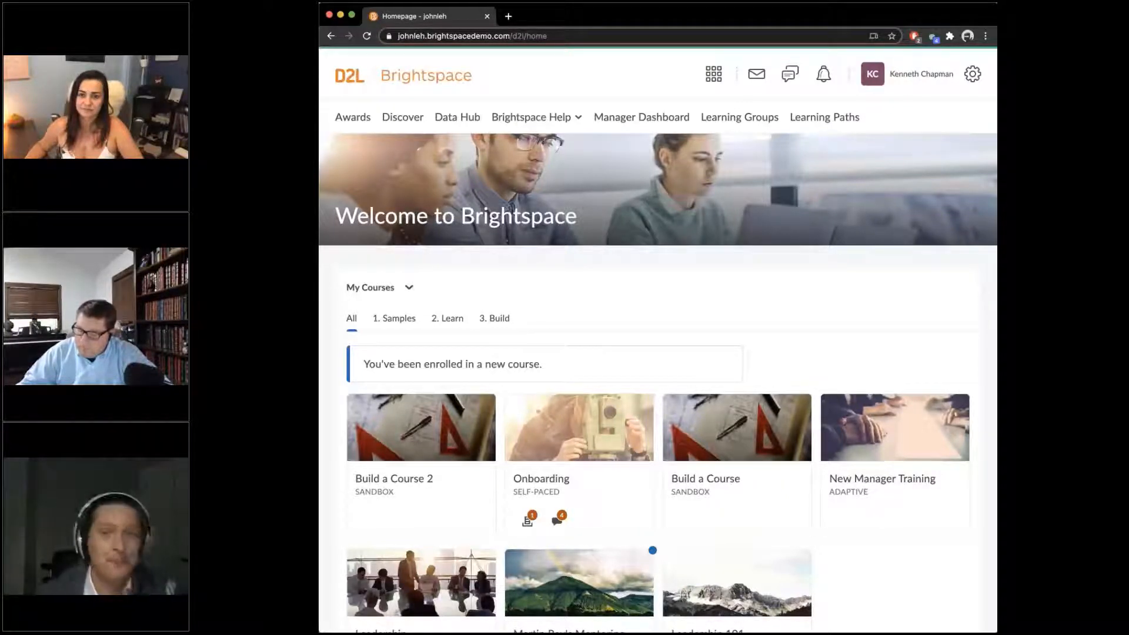
pyautogui.scroll(-1, 569, 329)
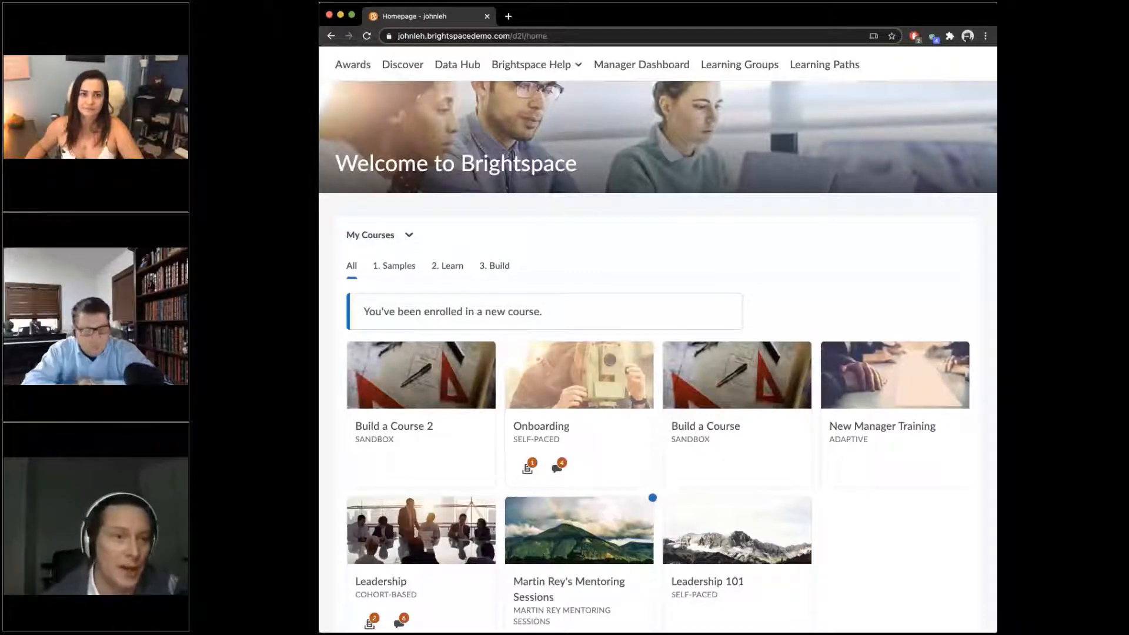
pyautogui.scroll(-1, 655, 434)
pyautogui.scroll(-1, 656, 434)
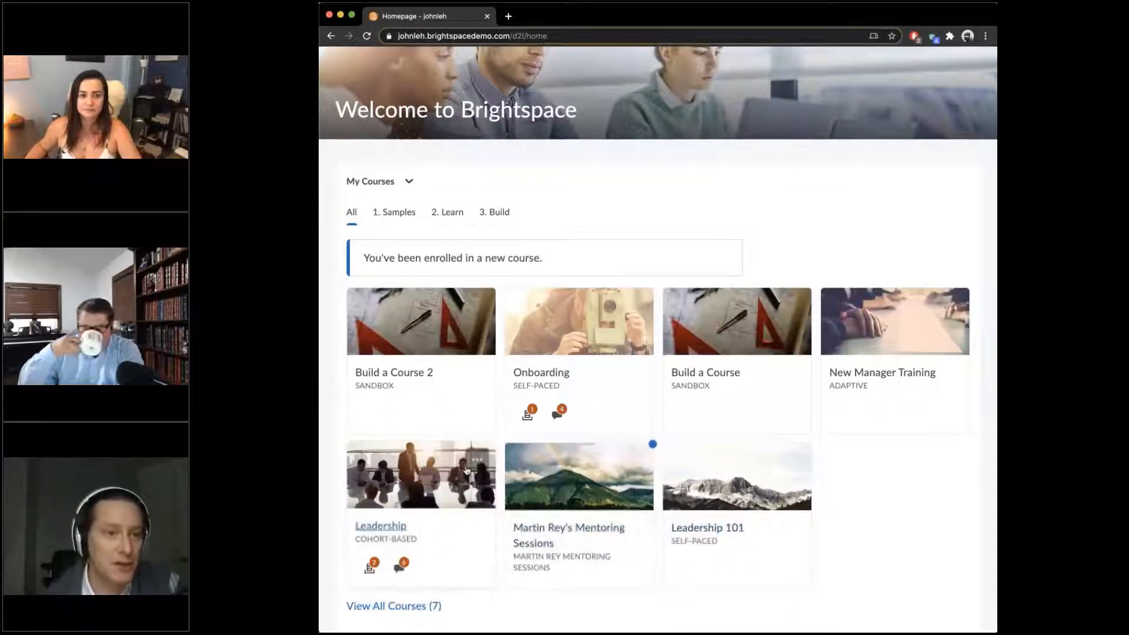
pyautogui.moveTo(467, 470)
pyautogui.scroll(-1, 467, 470)
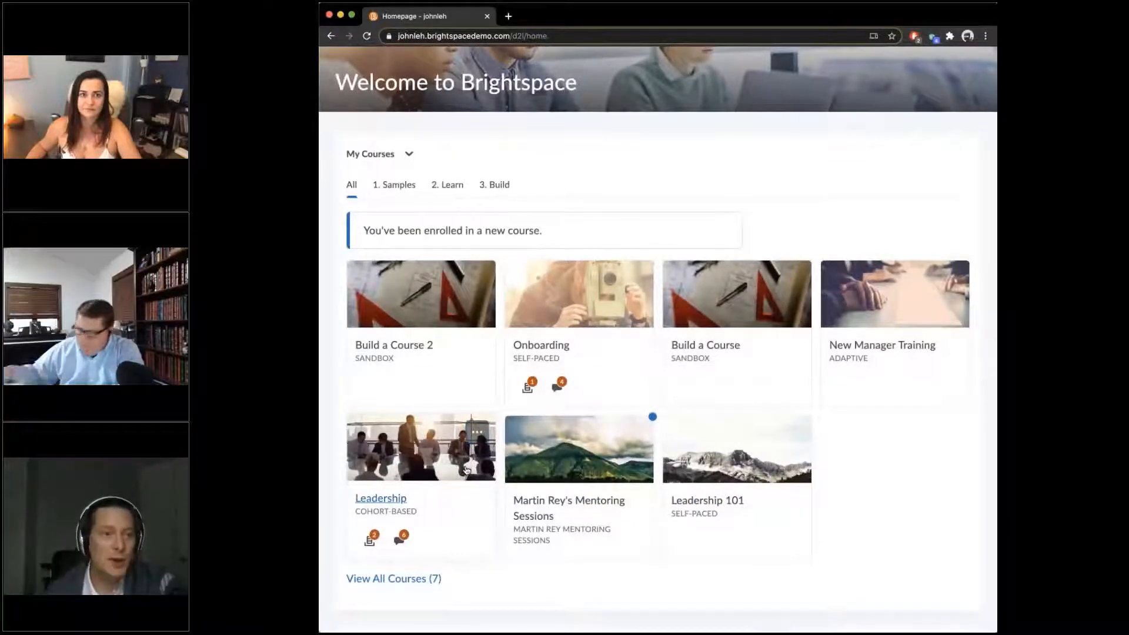
pyautogui.moveTo(696, 485)
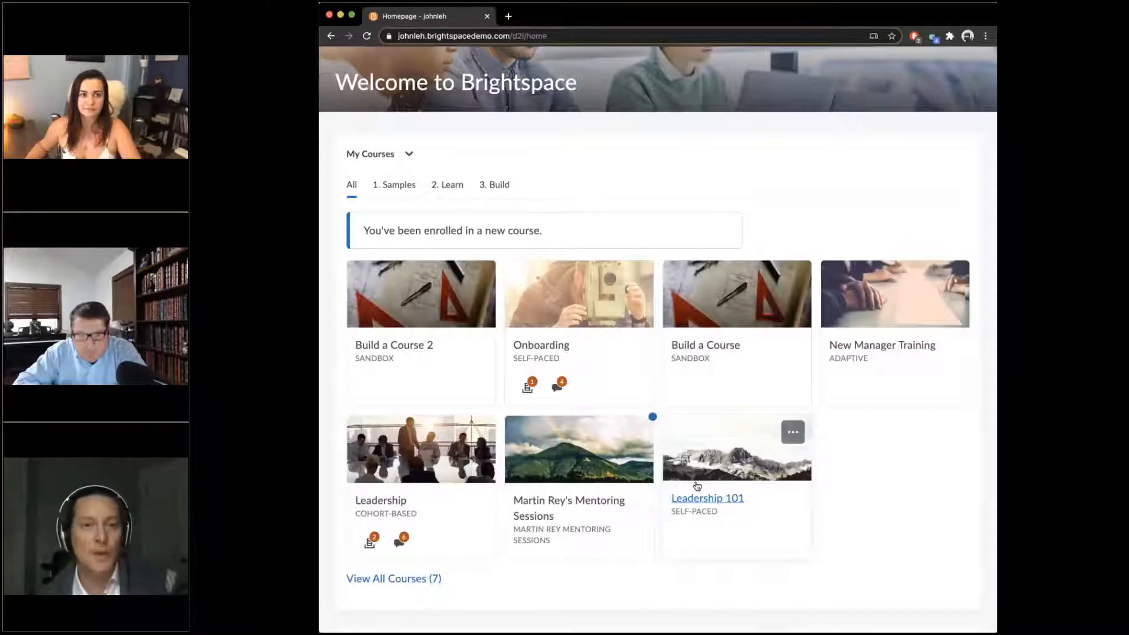
pyautogui.click(697, 486)
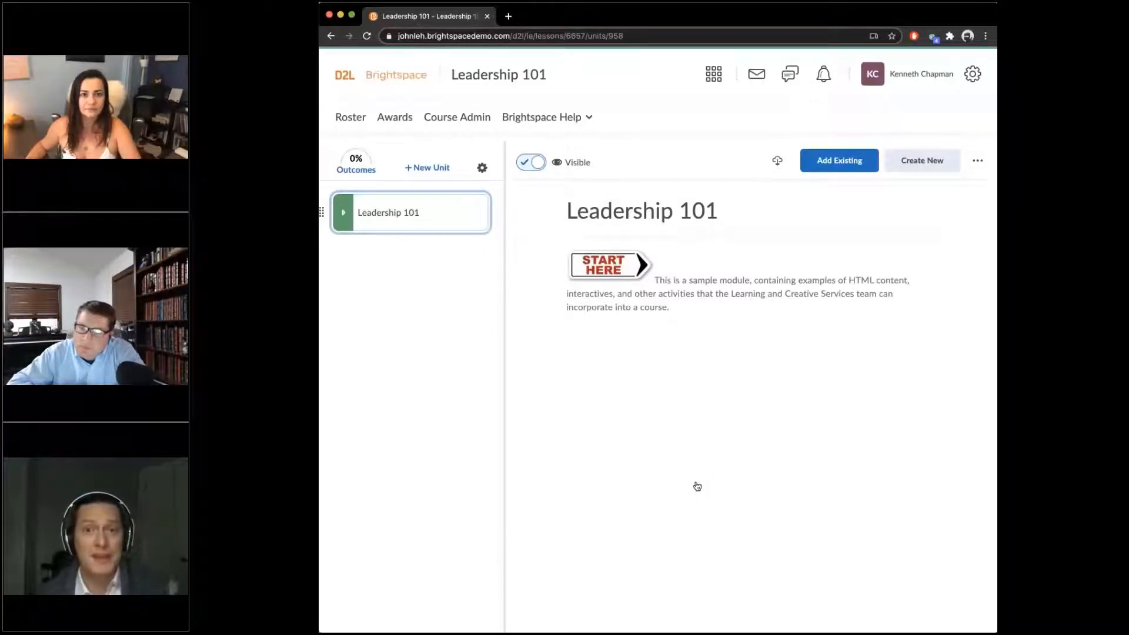
# - Expand the Leadership 101 unit and open its Who Said It? - Multiselect topic
pyautogui.click(342, 214)
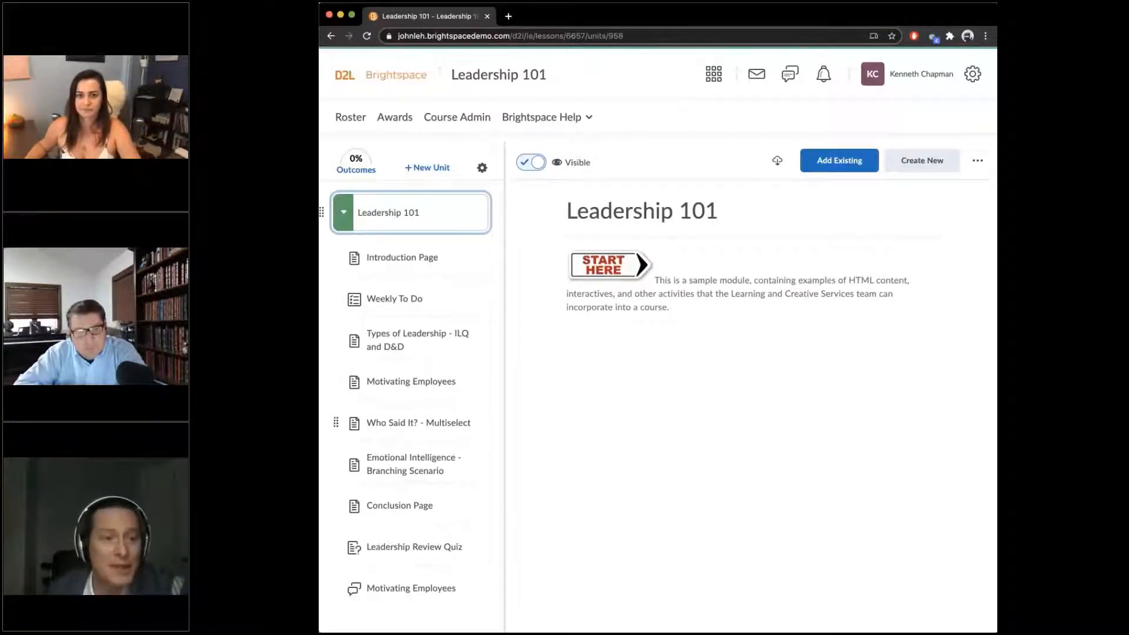
pyautogui.click(388, 424)
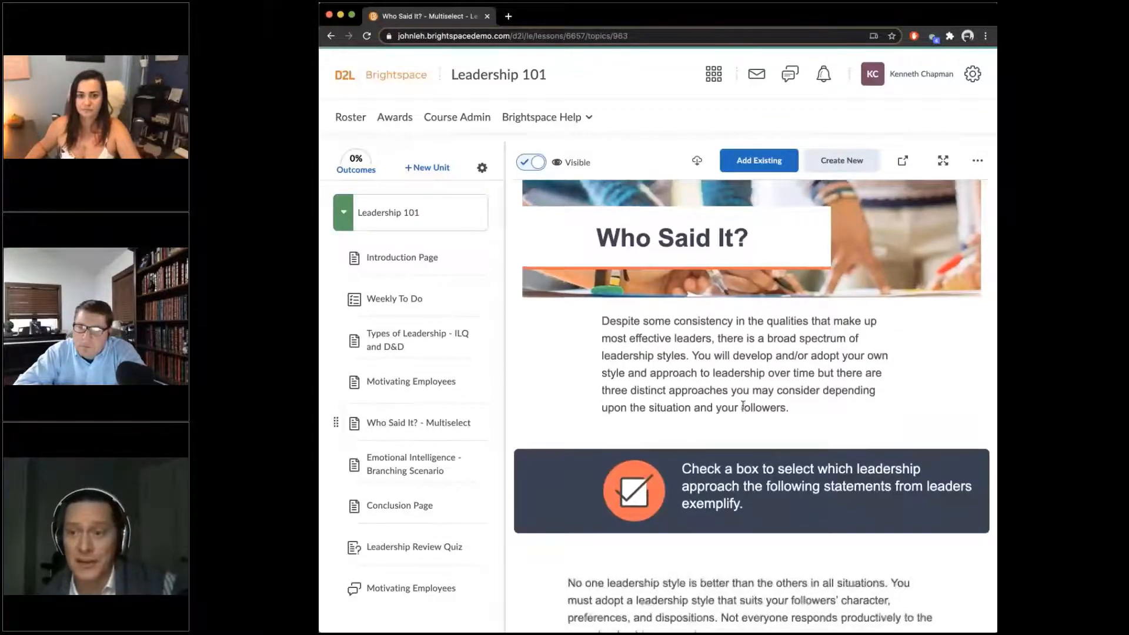
pyautogui.scroll(-3, 743, 405)
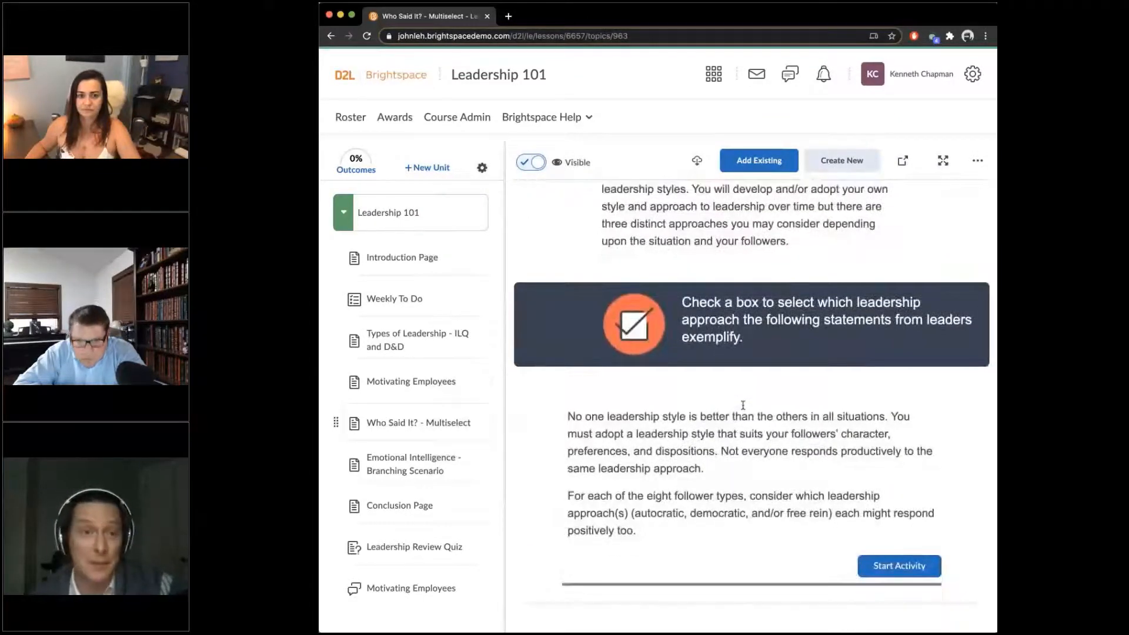
pyautogui.scroll(-1, 743, 405)
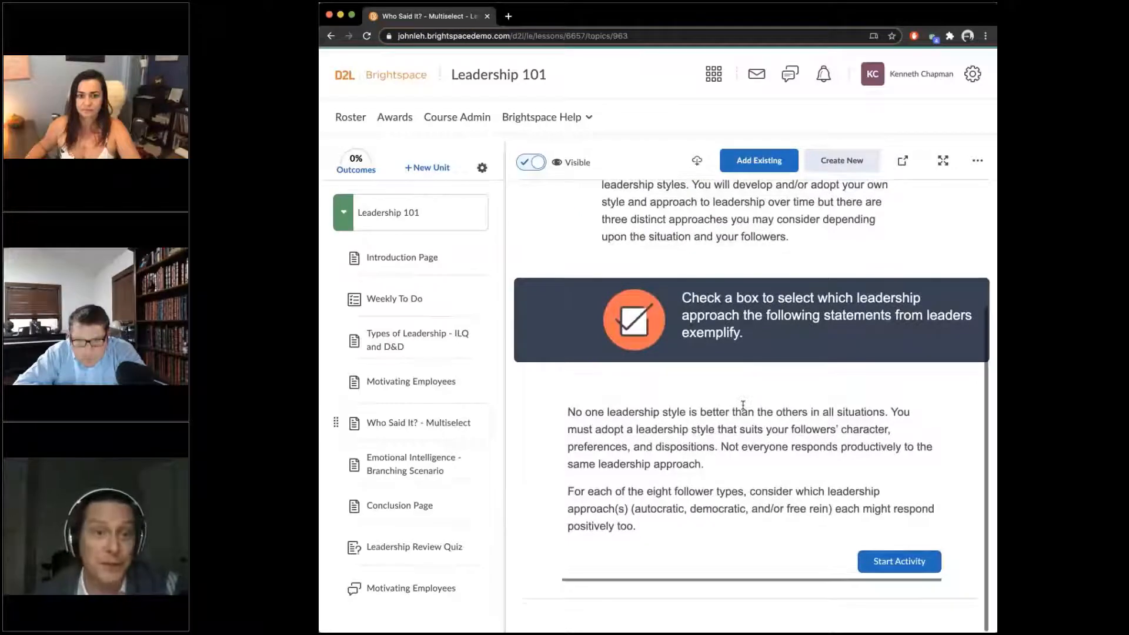
# - Start the Who Said It? activity and submit Autocratic and Free-rein as the answers to question 1
pyautogui.click(901, 563)
pyautogui.scroll(-3, 743, 405)
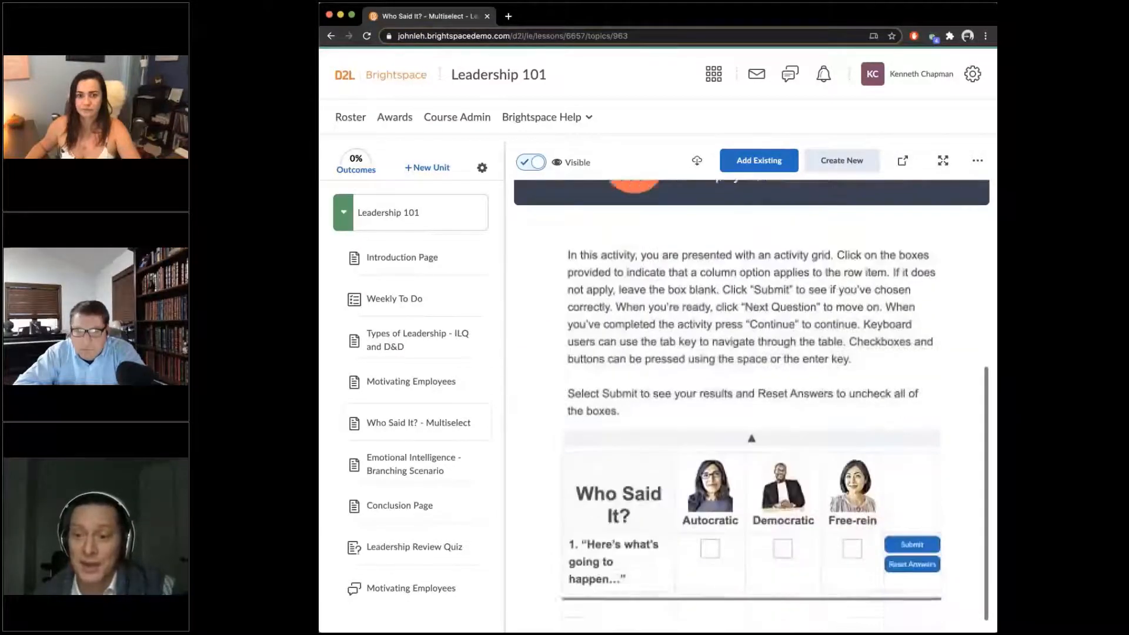
pyautogui.click(709, 530)
pyautogui.click(851, 530)
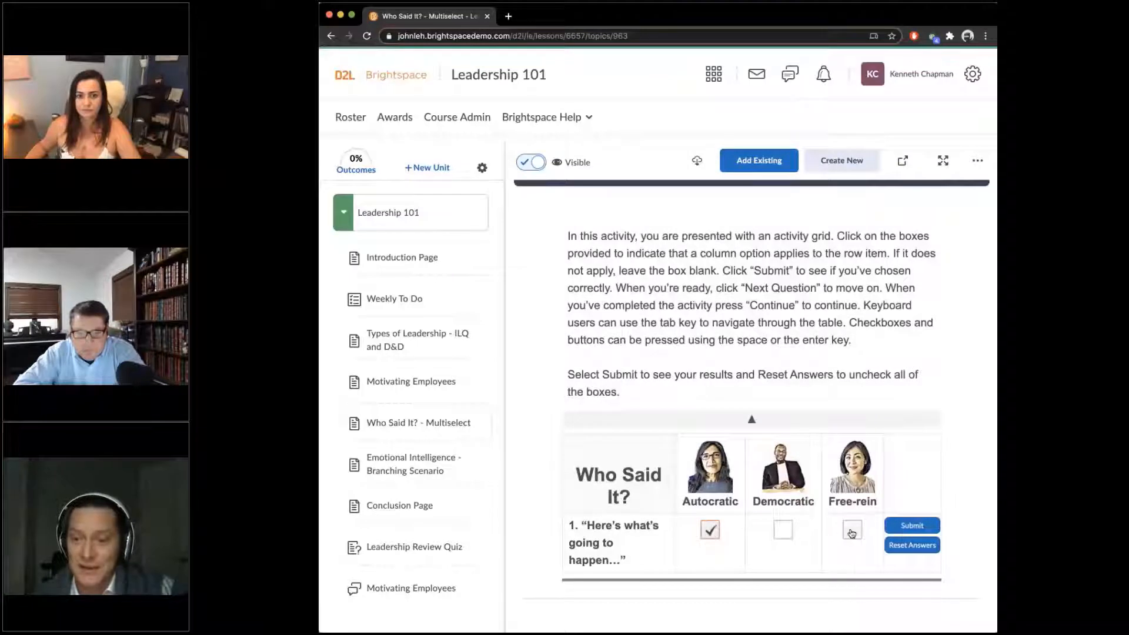
pyautogui.click(911, 525)
pyautogui.scroll(1, 785, 531)
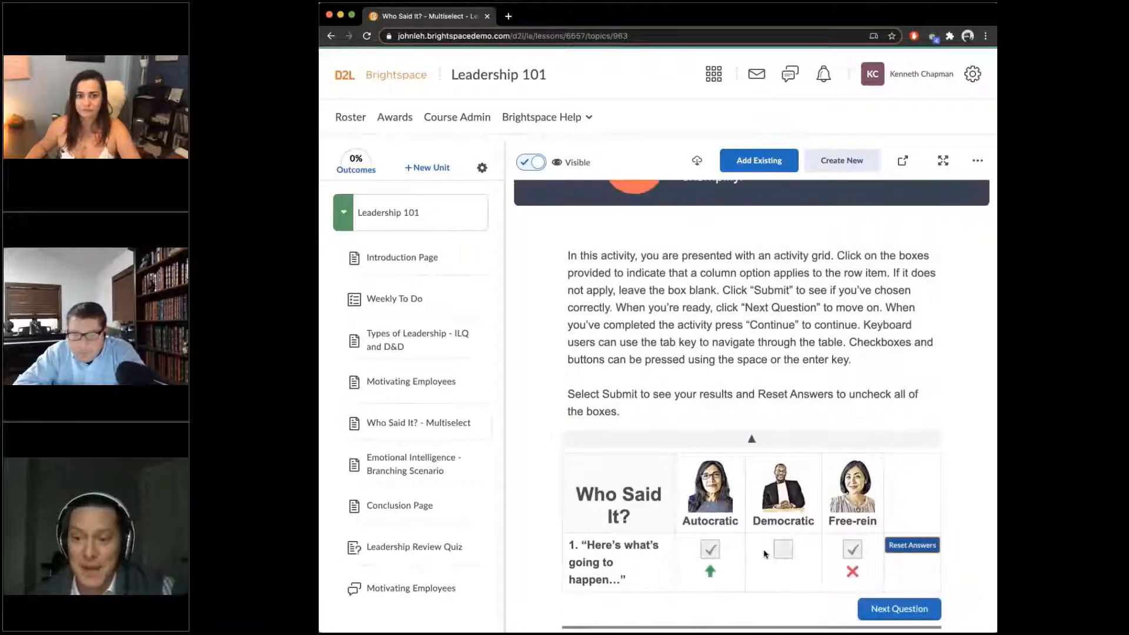
pyautogui.scroll(-2, 766, 555)
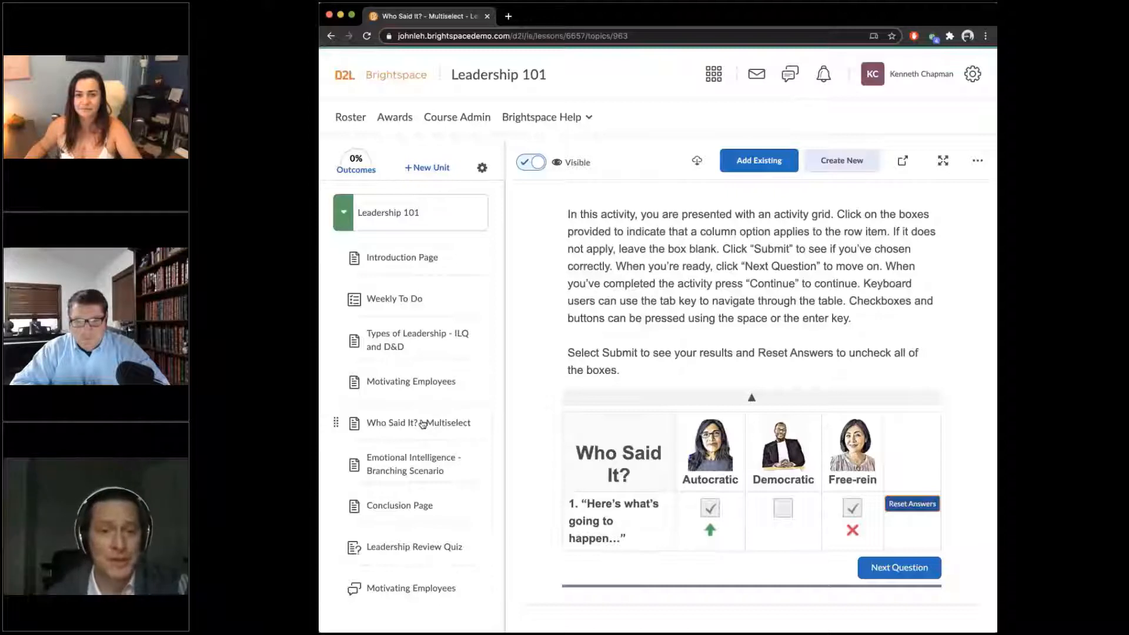
# - Open the Motivating Employees discussion topic, and view the course in the Learner role
pyautogui.click(398, 594)
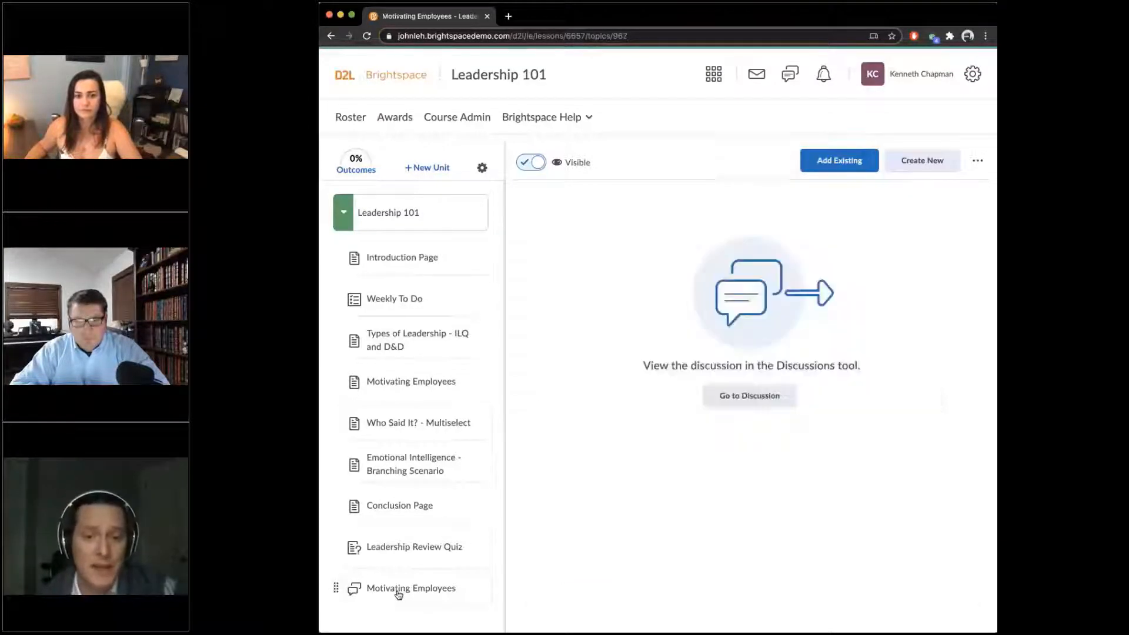
pyautogui.click(908, 70)
pyautogui.click(847, 118)
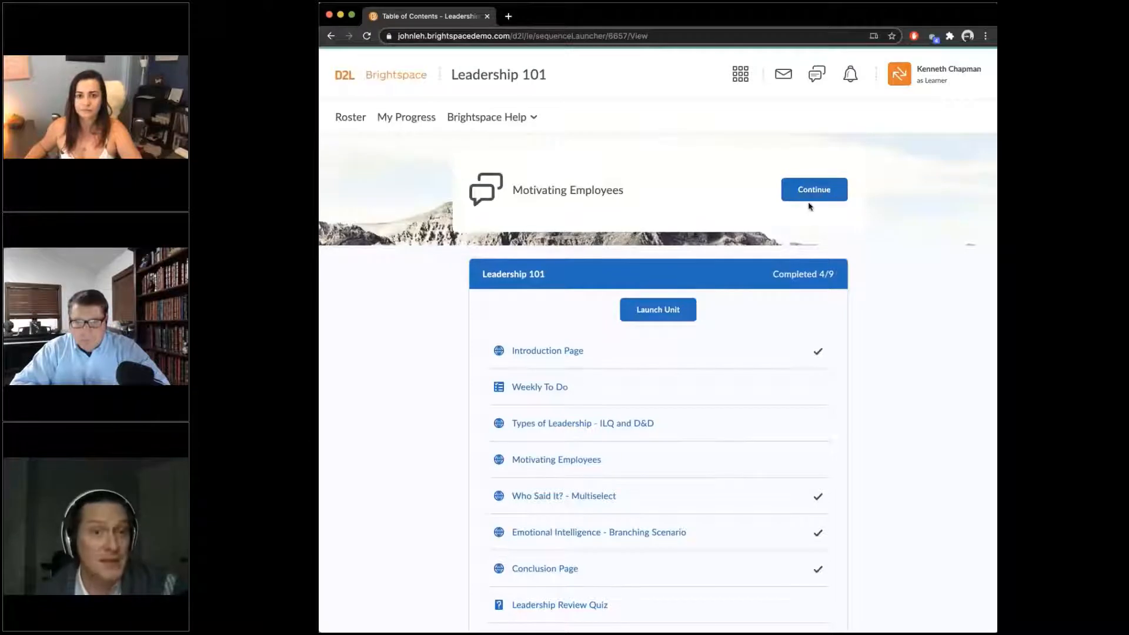
pyautogui.scroll(-1, 814, 434)
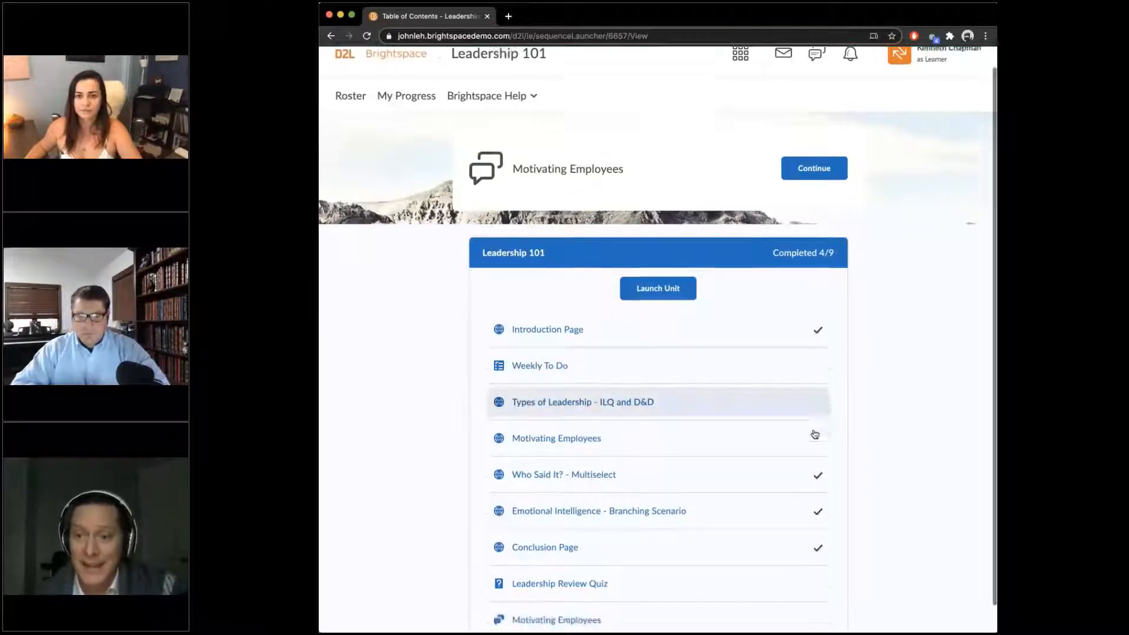
pyautogui.scroll(-1, 814, 434)
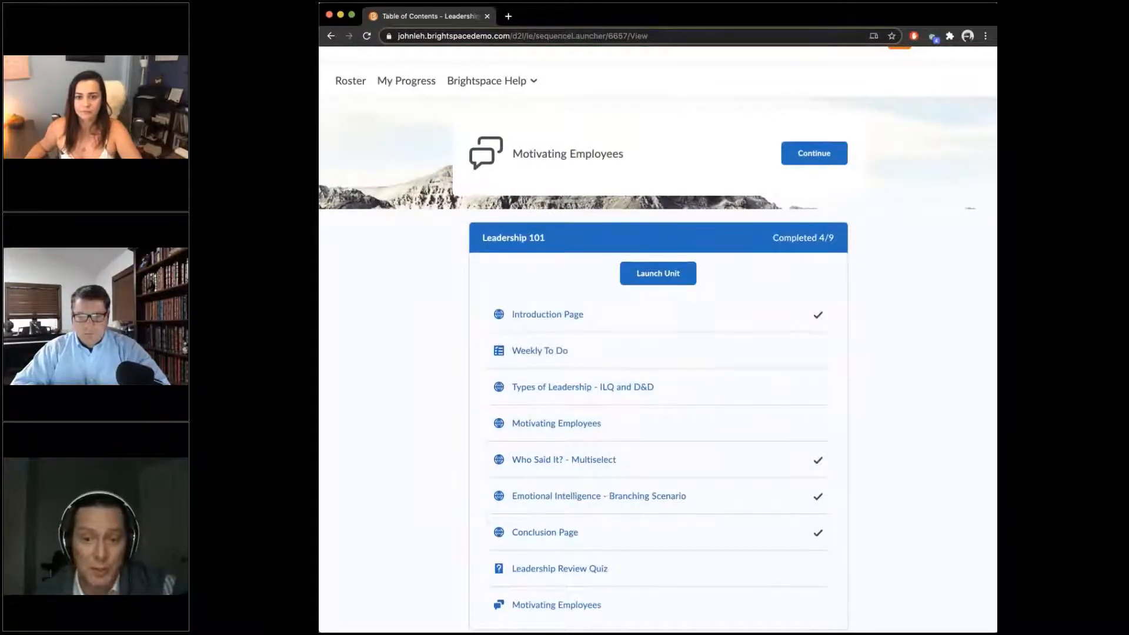
# - Start a new thread in the Motivating Employees discussion and try to insert a video note
pyautogui.click(800, 152)
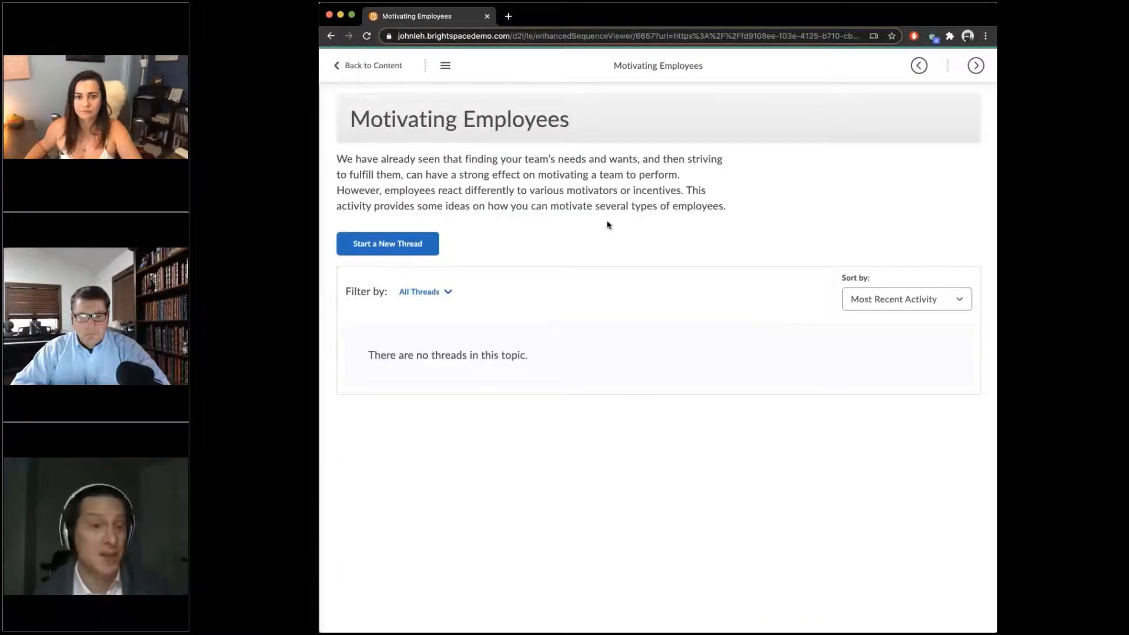
pyautogui.click(402, 244)
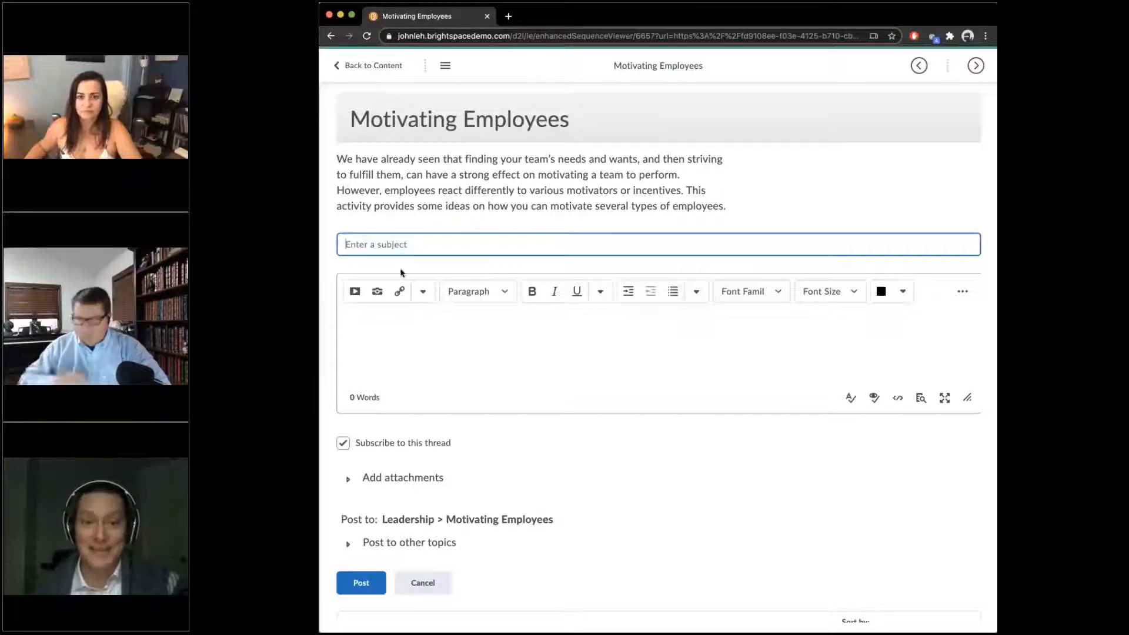
pyautogui.click(355, 292)
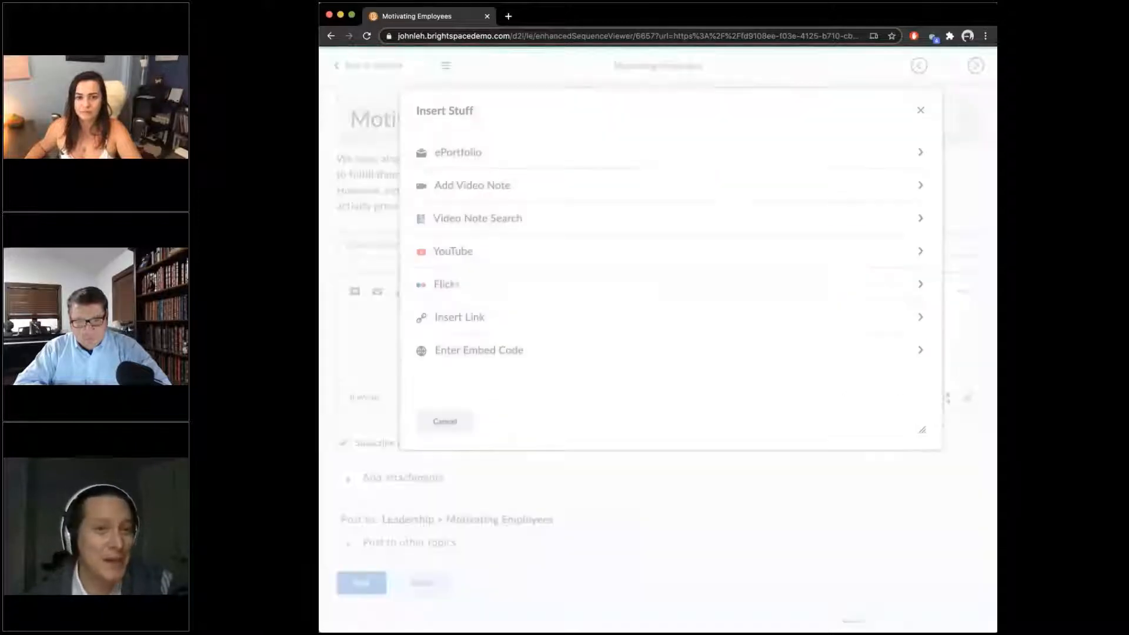
pyautogui.click(463, 186)
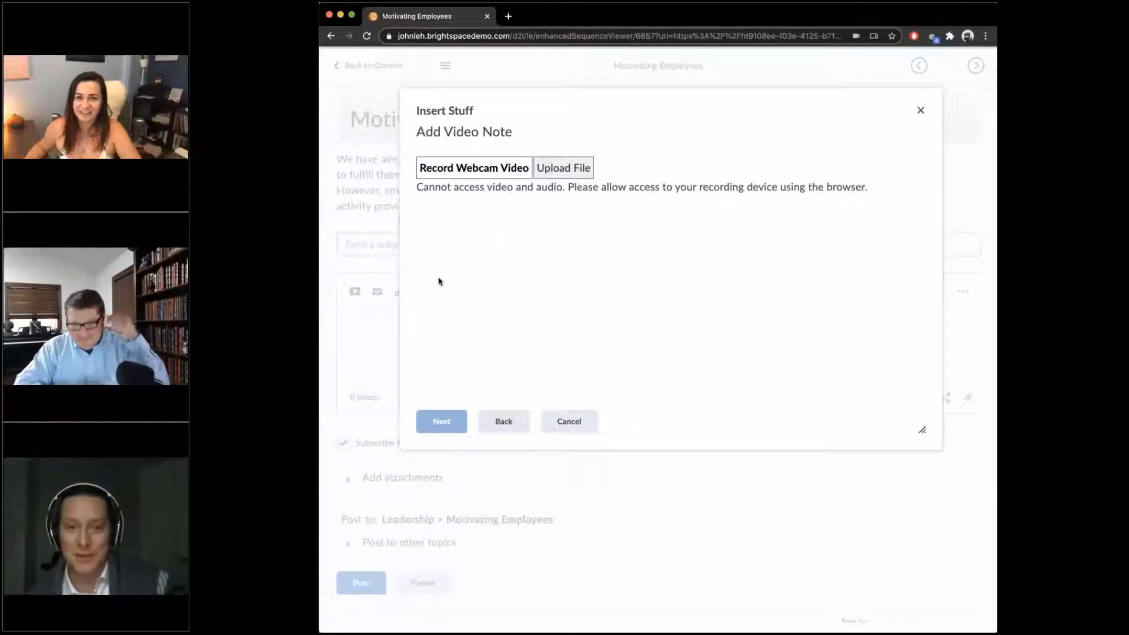
pyautogui.click(561, 422)
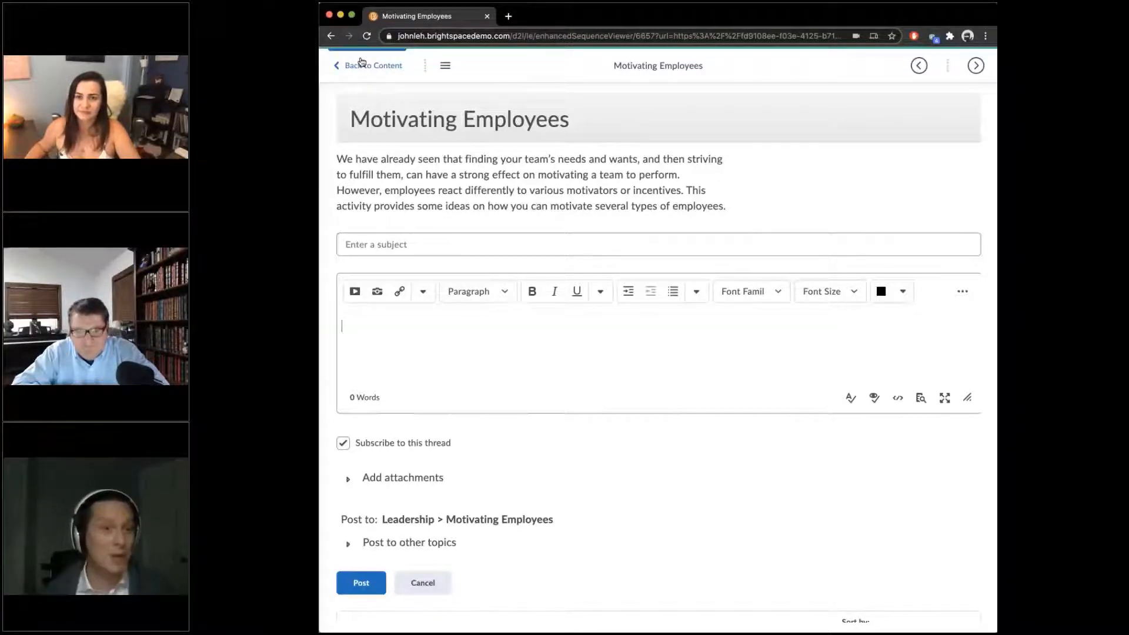
# - Leave the discussion for the course content and switch to the Leadership - Cohort-based course
pyautogui.click(362, 65)
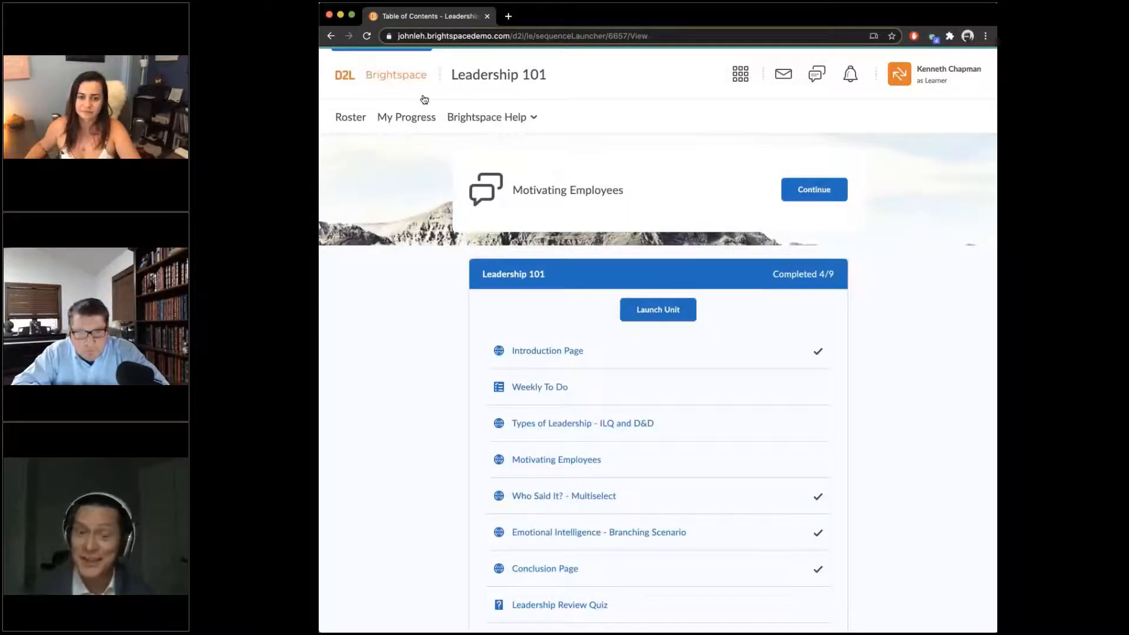
pyautogui.click(741, 76)
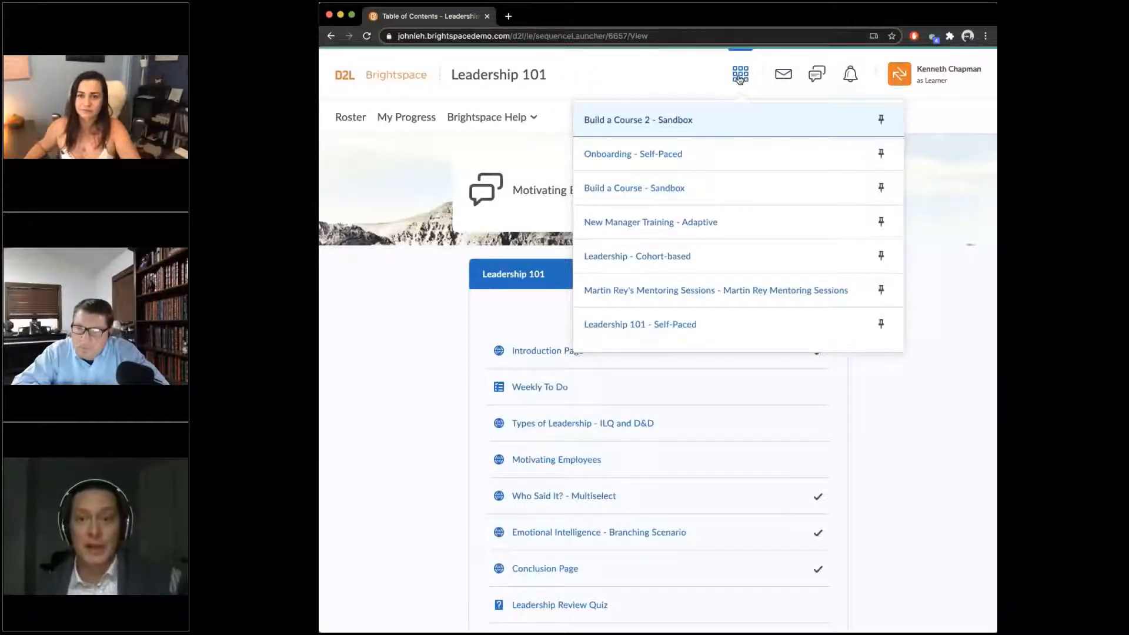
pyautogui.click(641, 255)
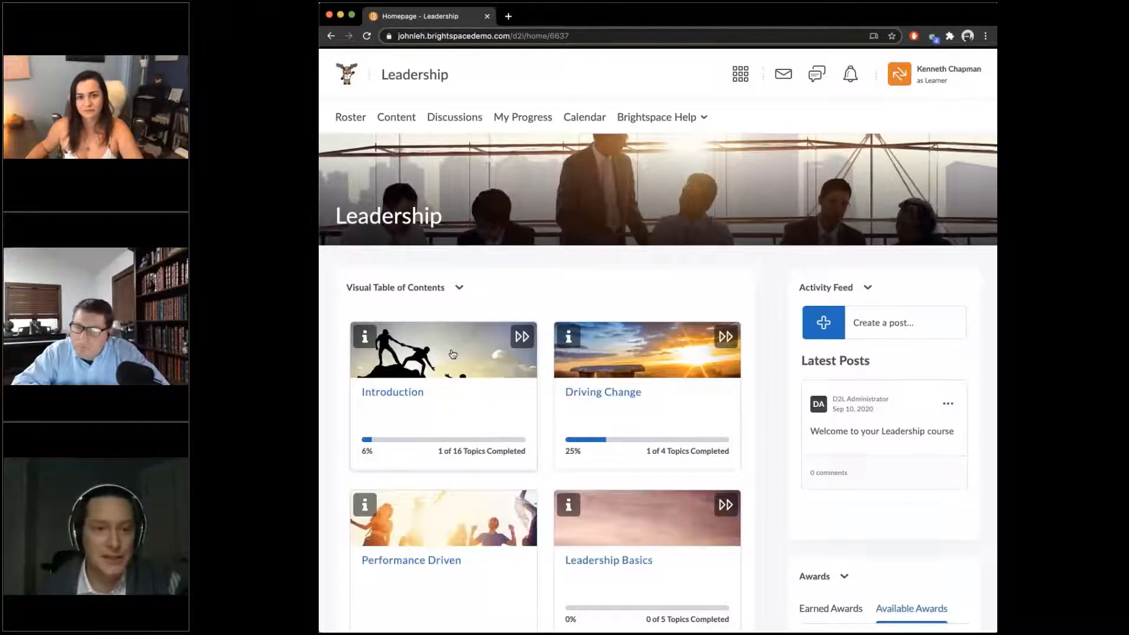
pyautogui.scroll(-1, 452, 353)
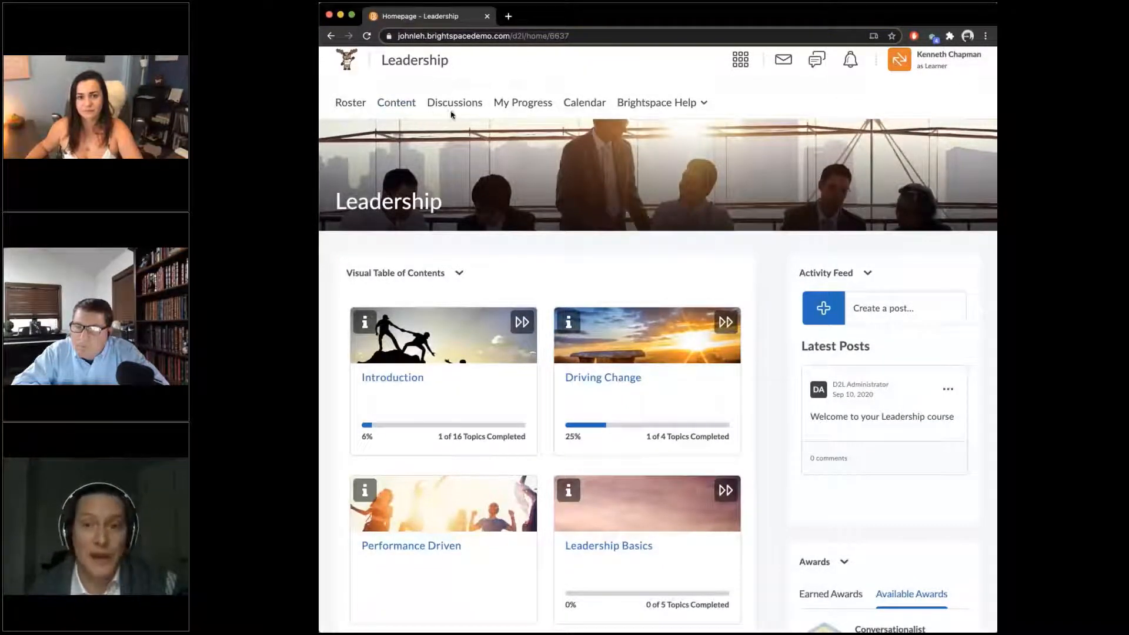
# - Examine the Leadership course homepage, including its visual table of contents, activity feed, awards and instructor widget
pyautogui.scroll(1, 491, 118)
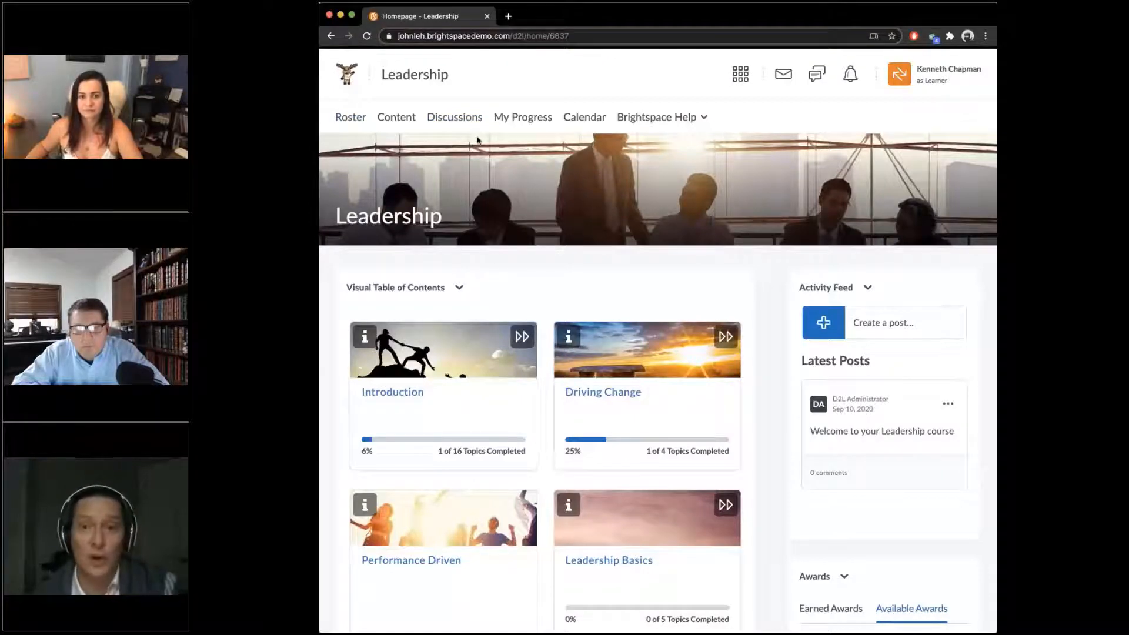
pyautogui.scroll(-5, 627, 432)
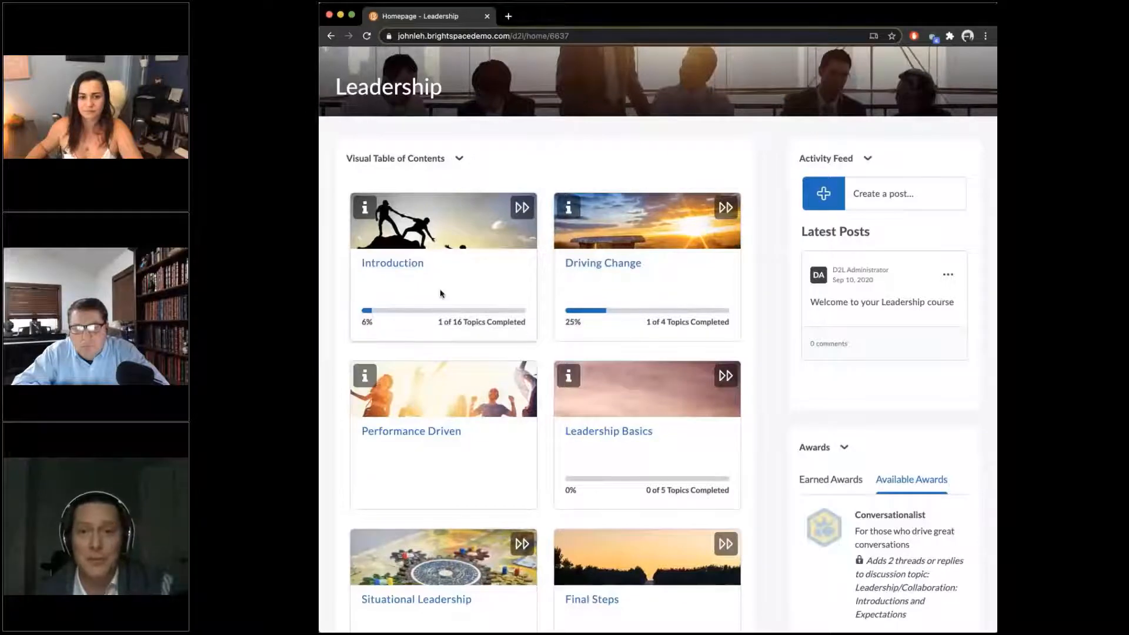
pyautogui.scroll(-3, 639, 411)
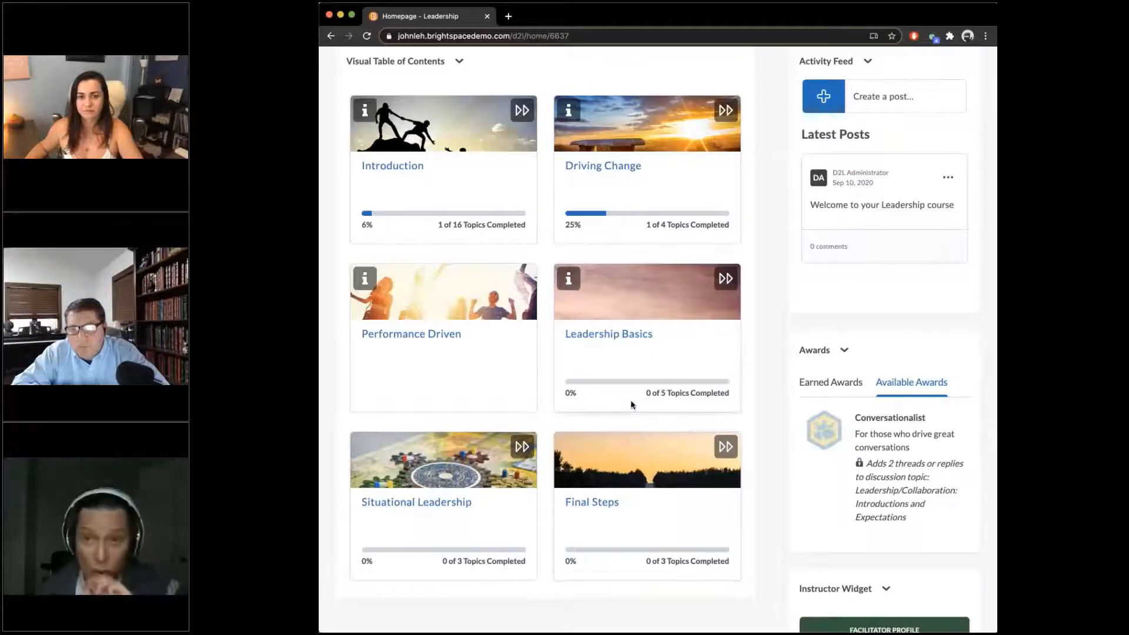
pyautogui.scroll(4, 639, 352)
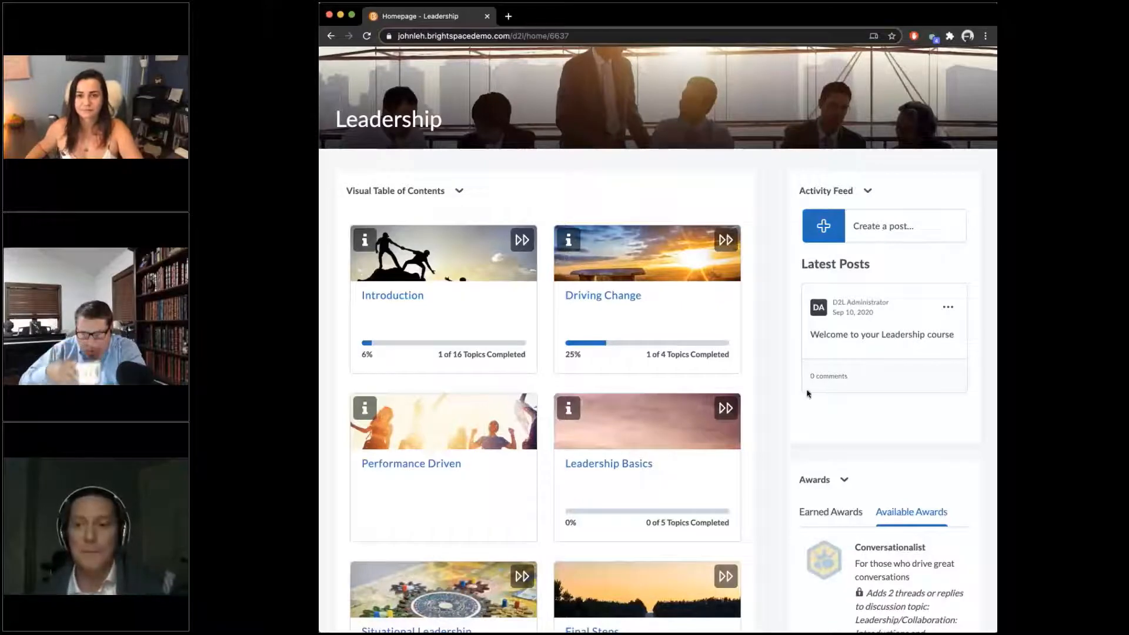
pyautogui.scroll(-3, 808, 391)
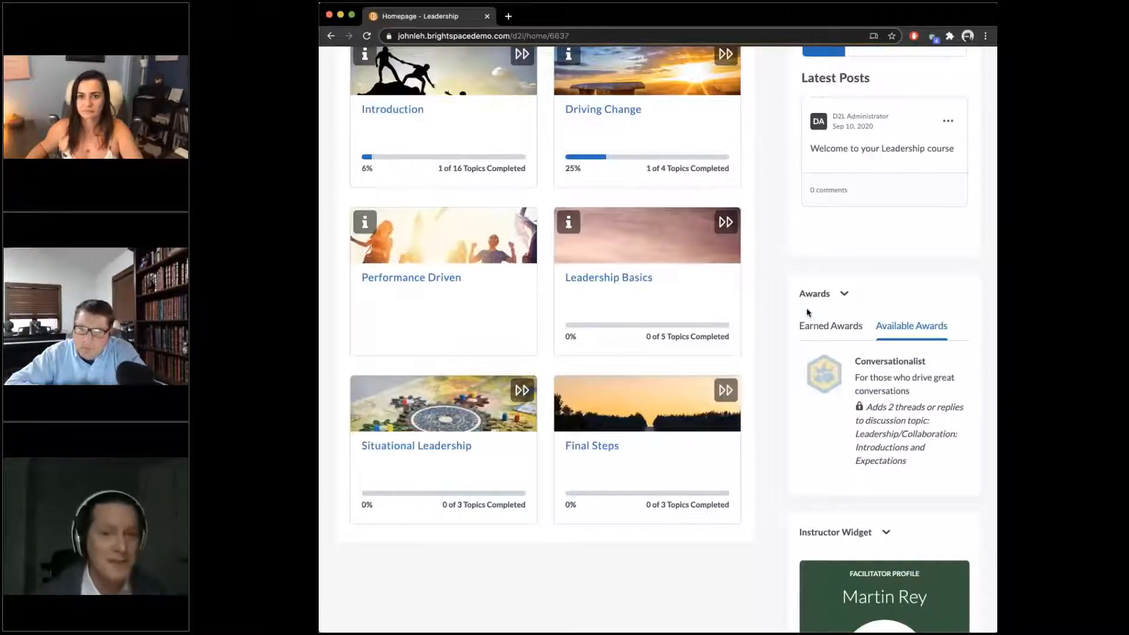
pyautogui.scroll(5, 694, 238)
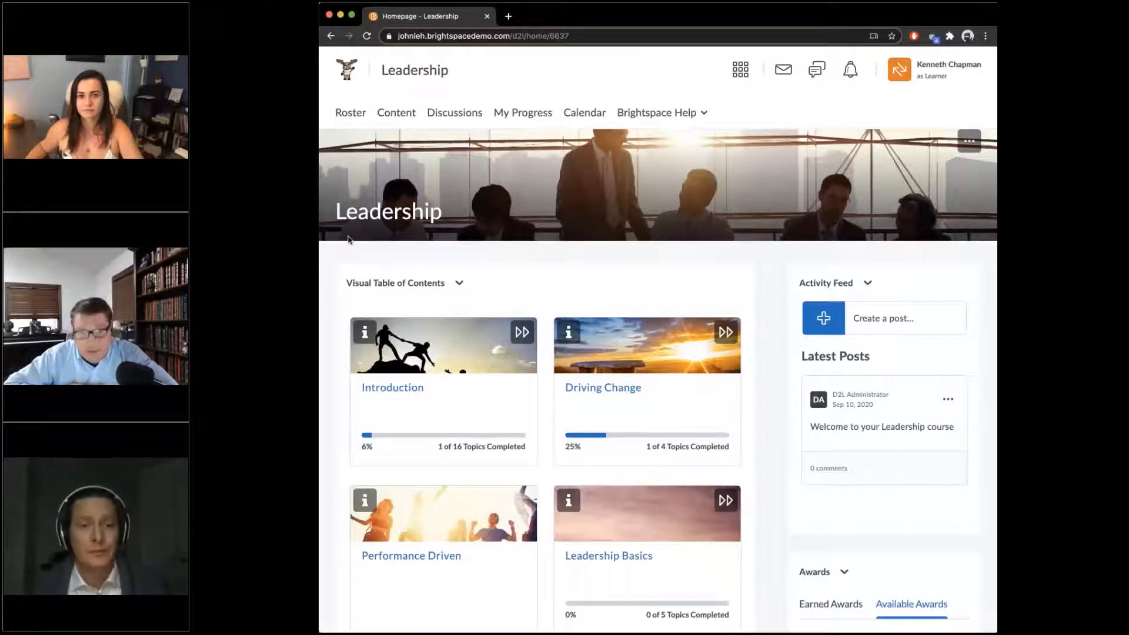
pyautogui.scroll(-9, 774, 429)
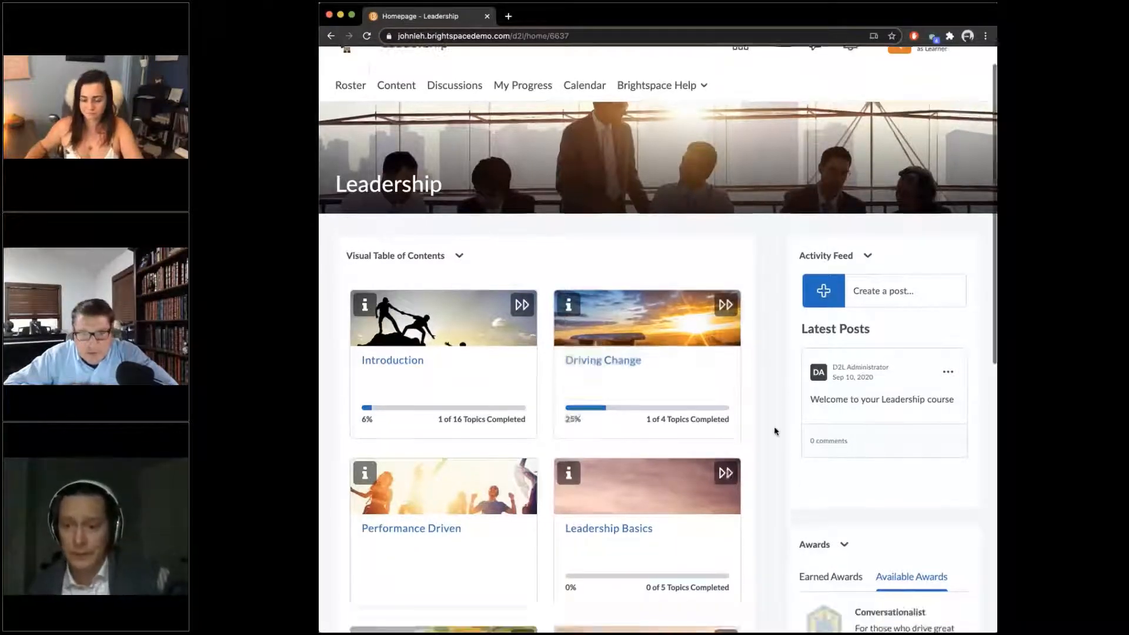
pyautogui.scroll(1, 822, 90)
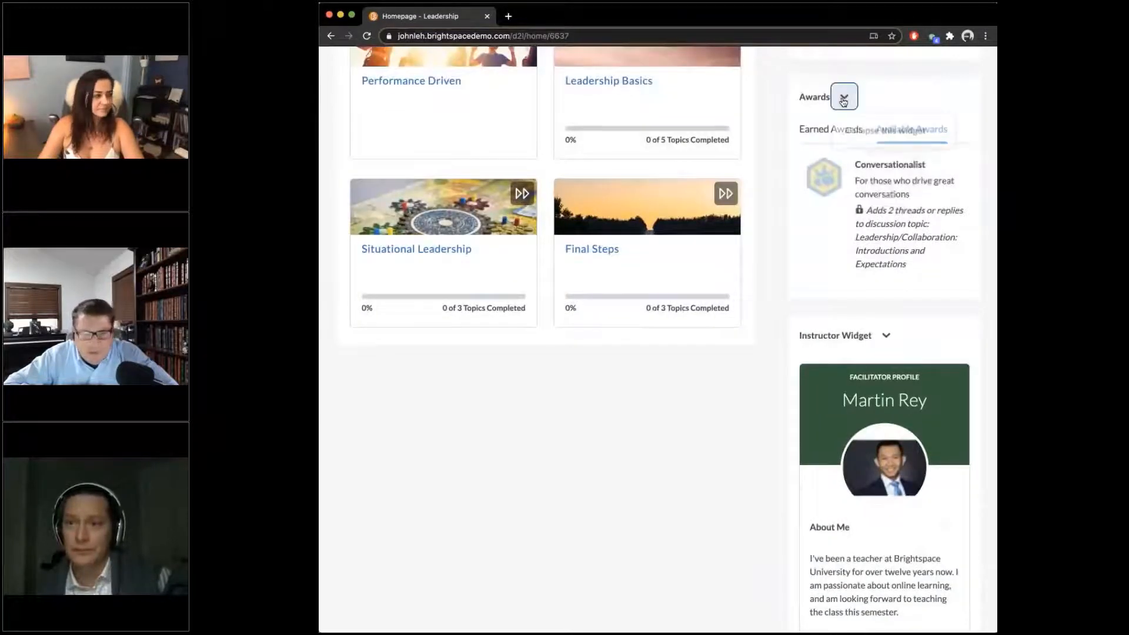
pyautogui.scroll(10, 729, 142)
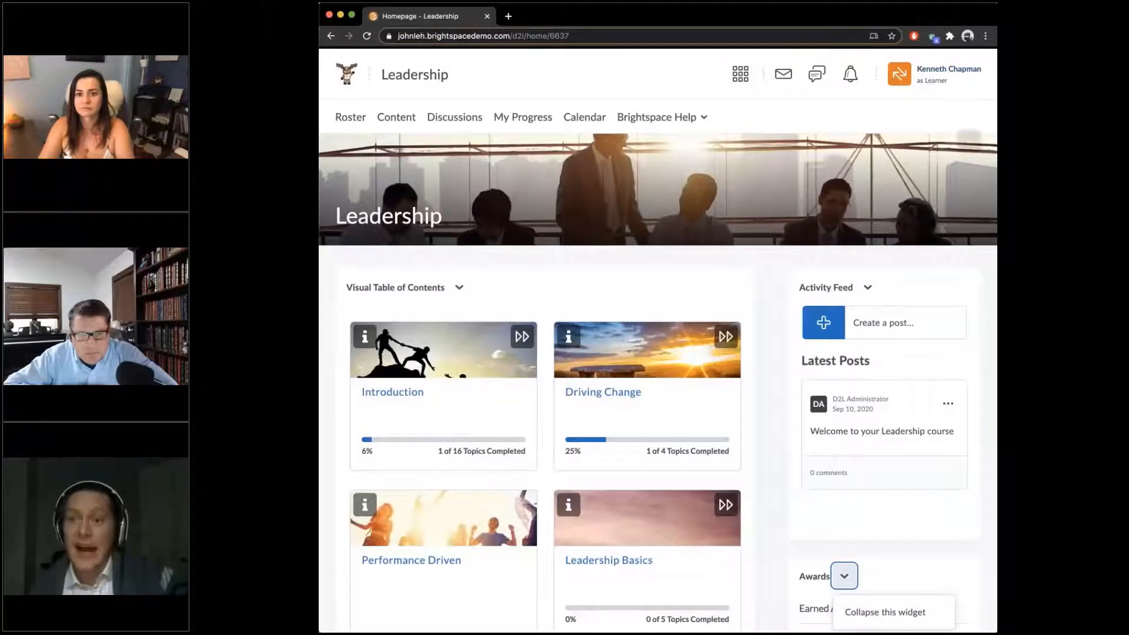
pyautogui.scroll(-3, 658, 339)
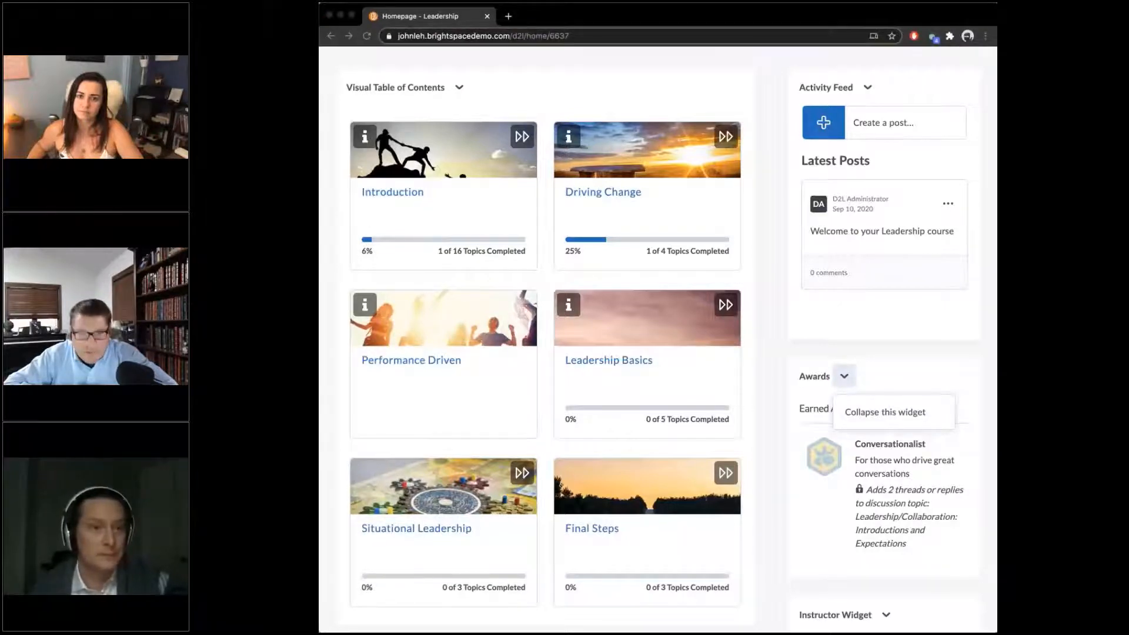
pyautogui.scroll(4, 627, 92)
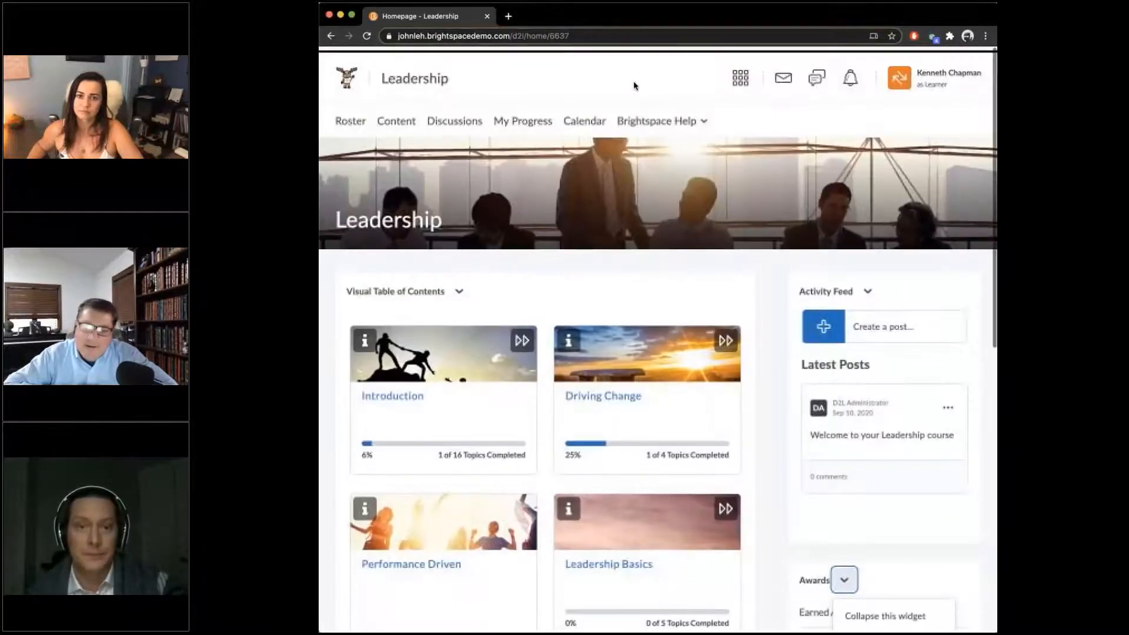
# - Stop viewing the Leadership course as a learner and open its class progress overview
pyautogui.click(936, 74)
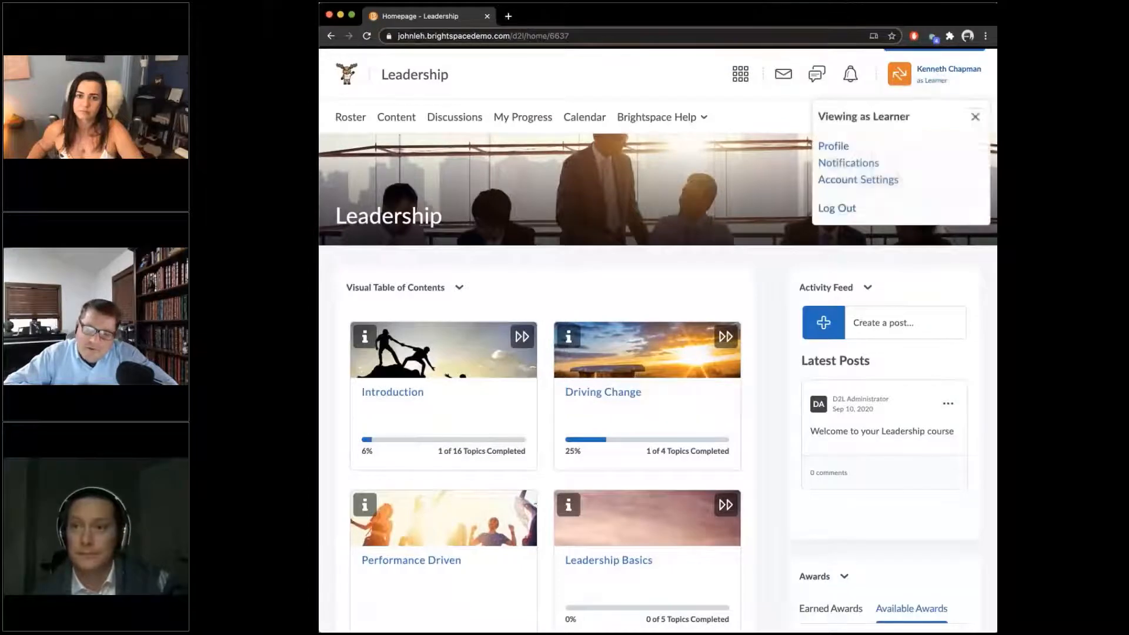
pyautogui.click(974, 116)
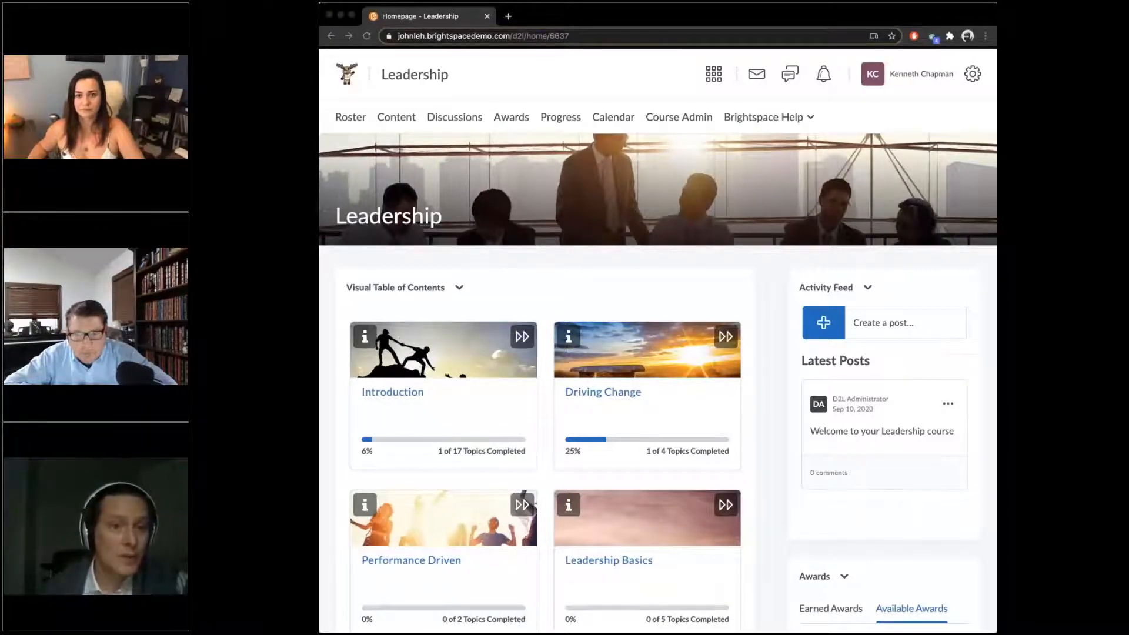
pyautogui.click(612, 265)
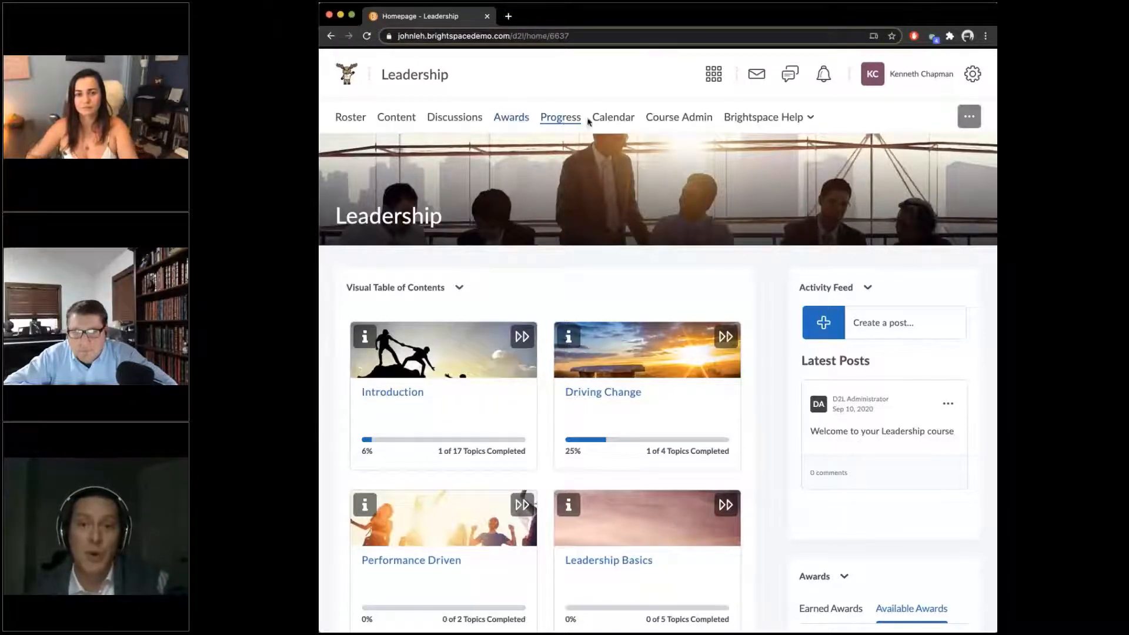
pyautogui.click(566, 121)
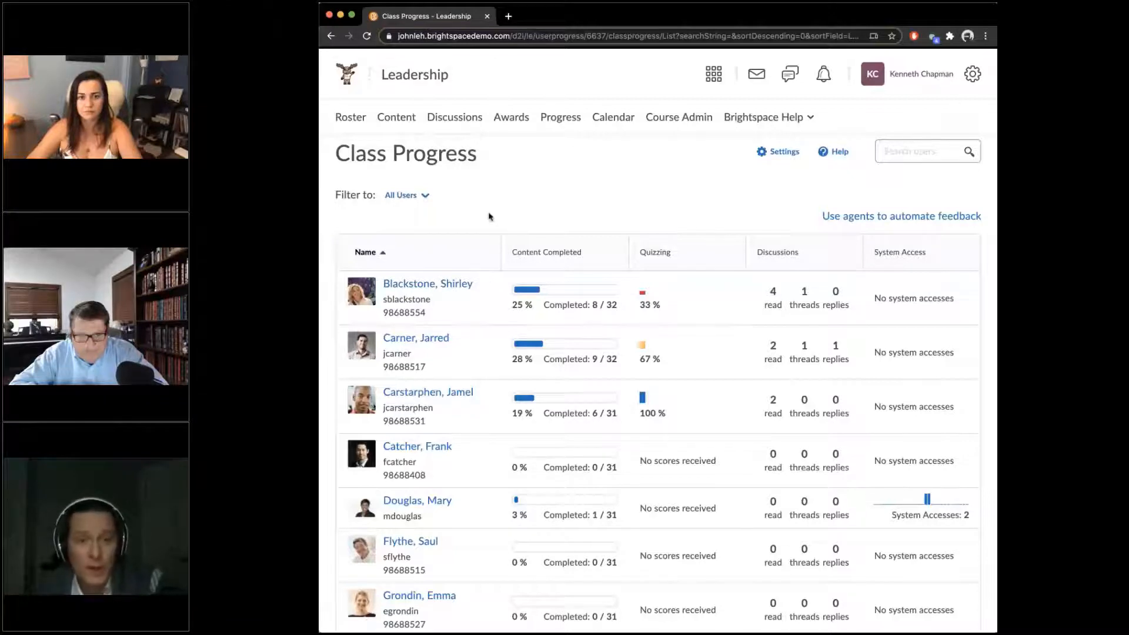
# - Open the Collaboration: Introductions and Expectations discussion topic and expand the first thread's full post with its video
pyautogui.click(461, 119)
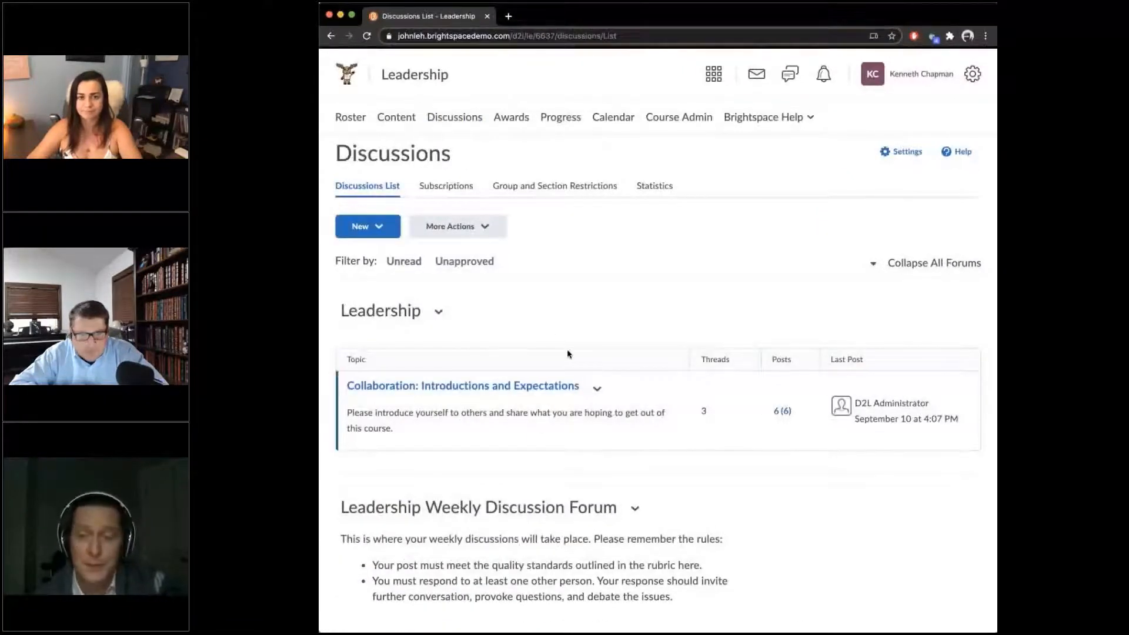
pyautogui.scroll(-1, 568, 353)
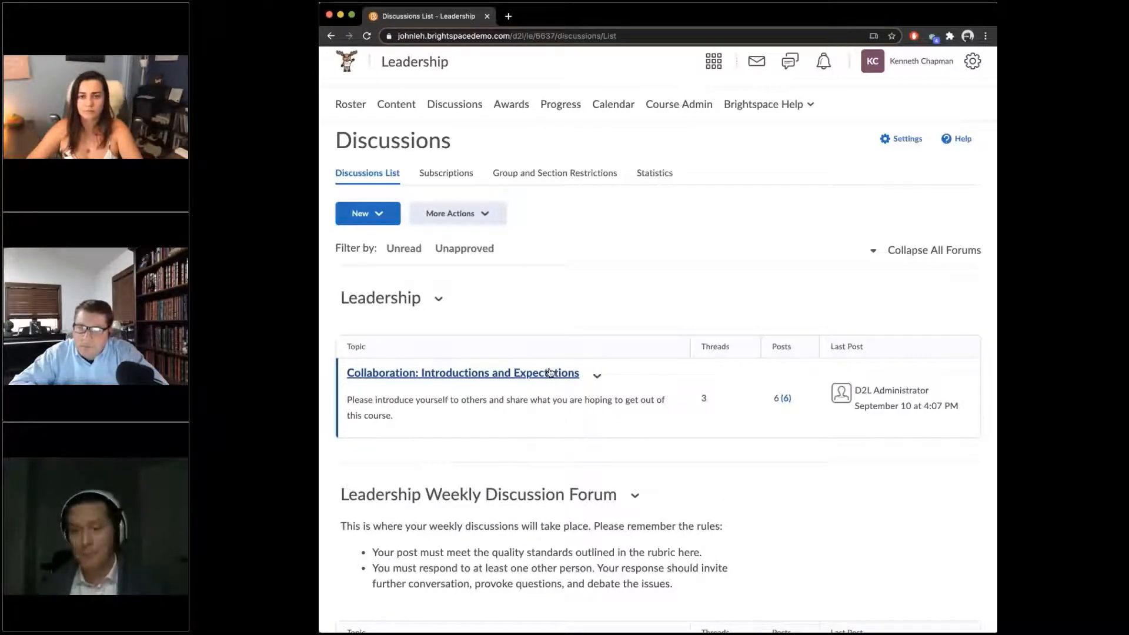
pyautogui.click(523, 375)
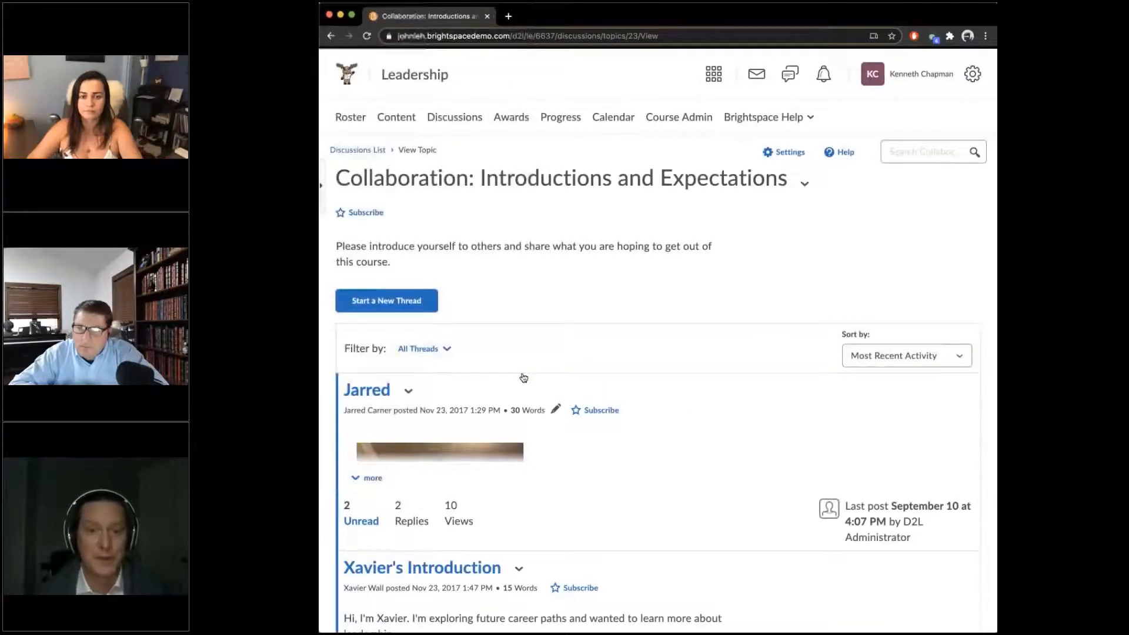
pyautogui.click(354, 480)
pyautogui.scroll(-3, 438, 382)
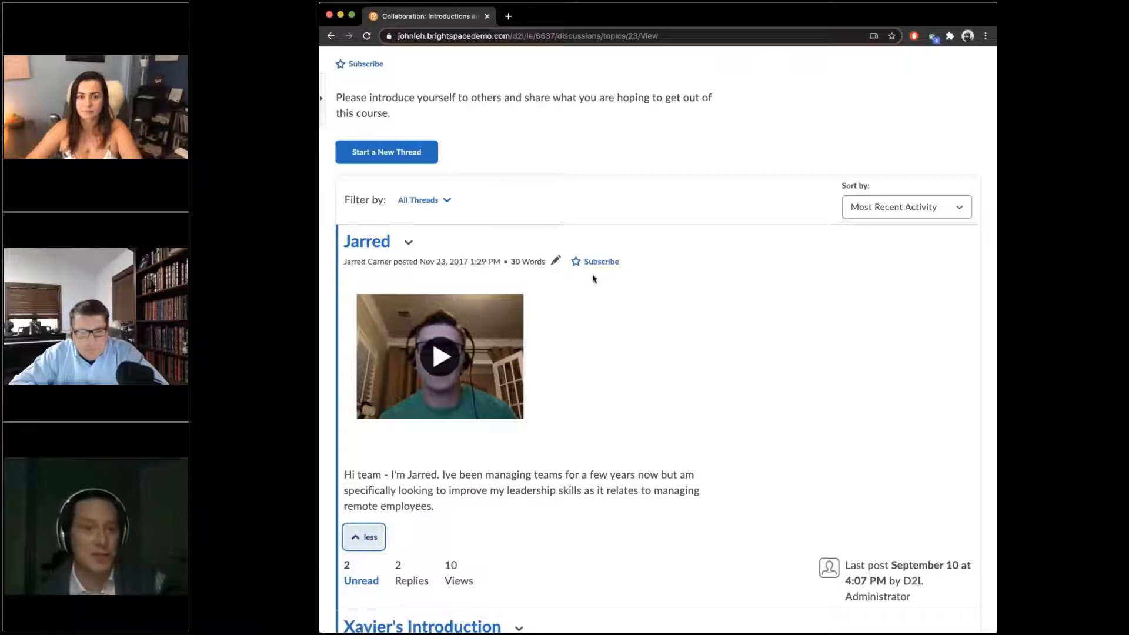
pyautogui.scroll(5, 592, 278)
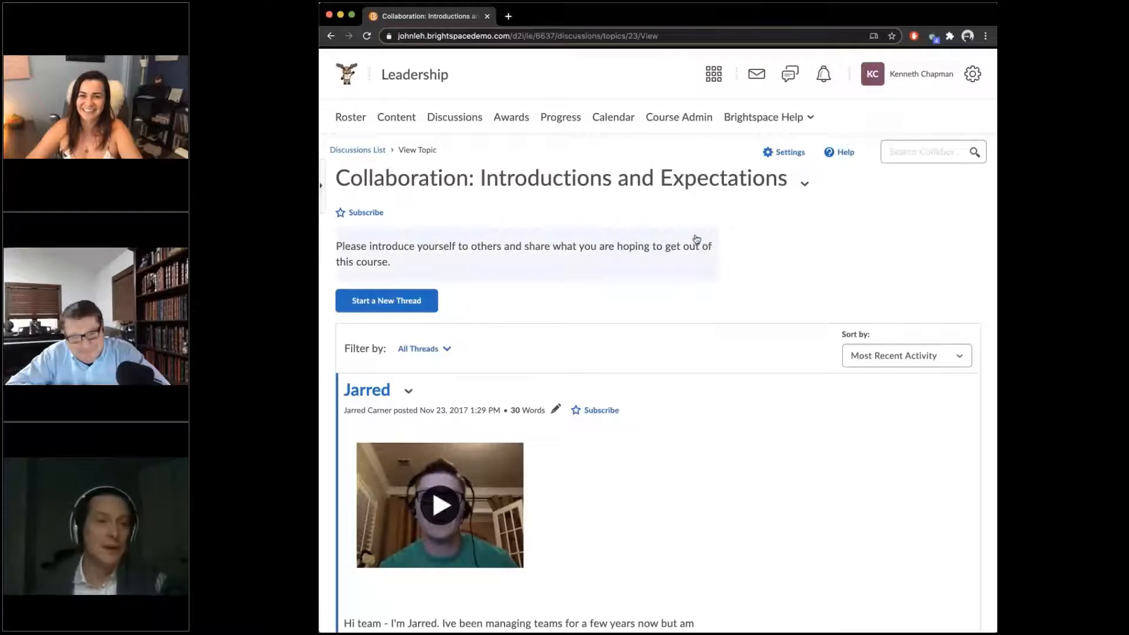
# - Switch to the New Manager Training - Adaptive course and review the What do you want to learn checklist in the Diagnostic module
pyautogui.click(711, 82)
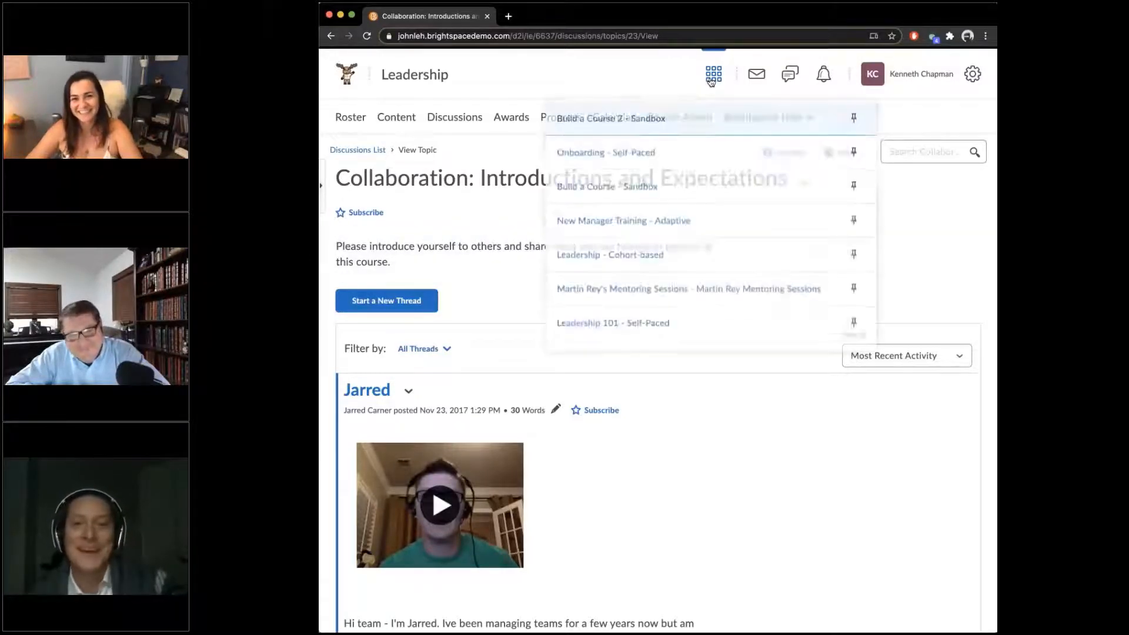
pyautogui.click(651, 223)
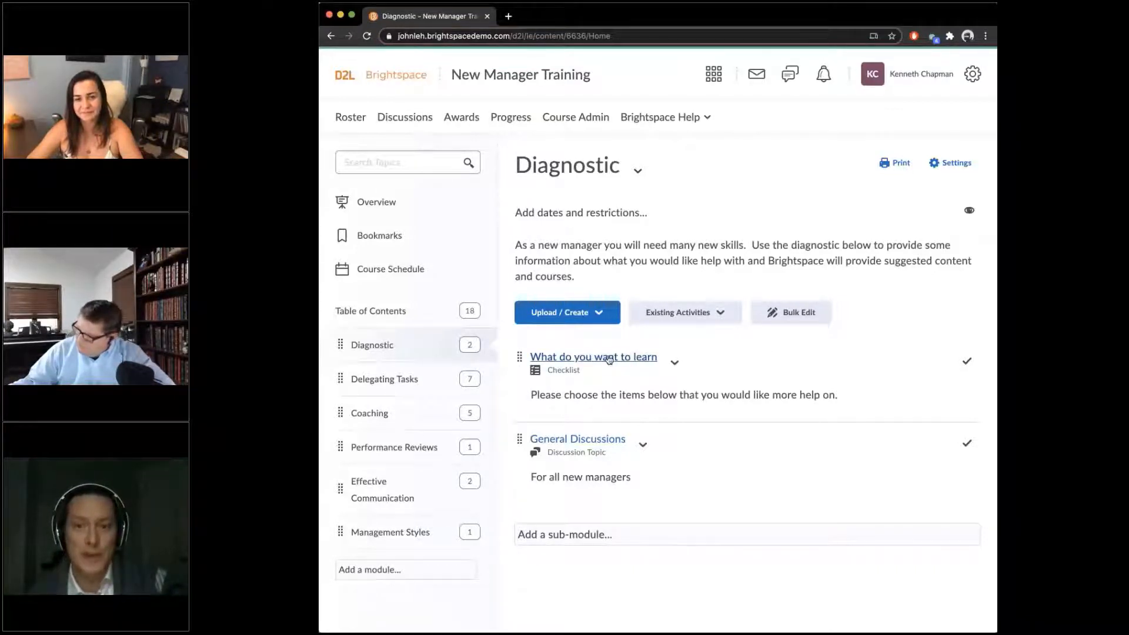
pyautogui.click(609, 358)
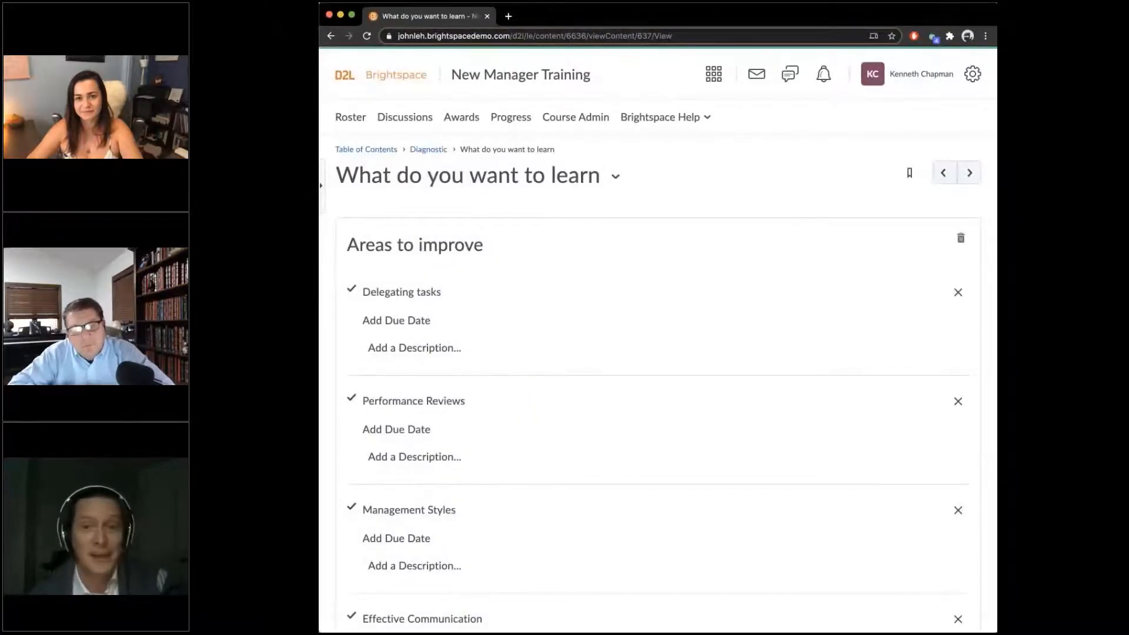
pyautogui.scroll(-3, 393, 172)
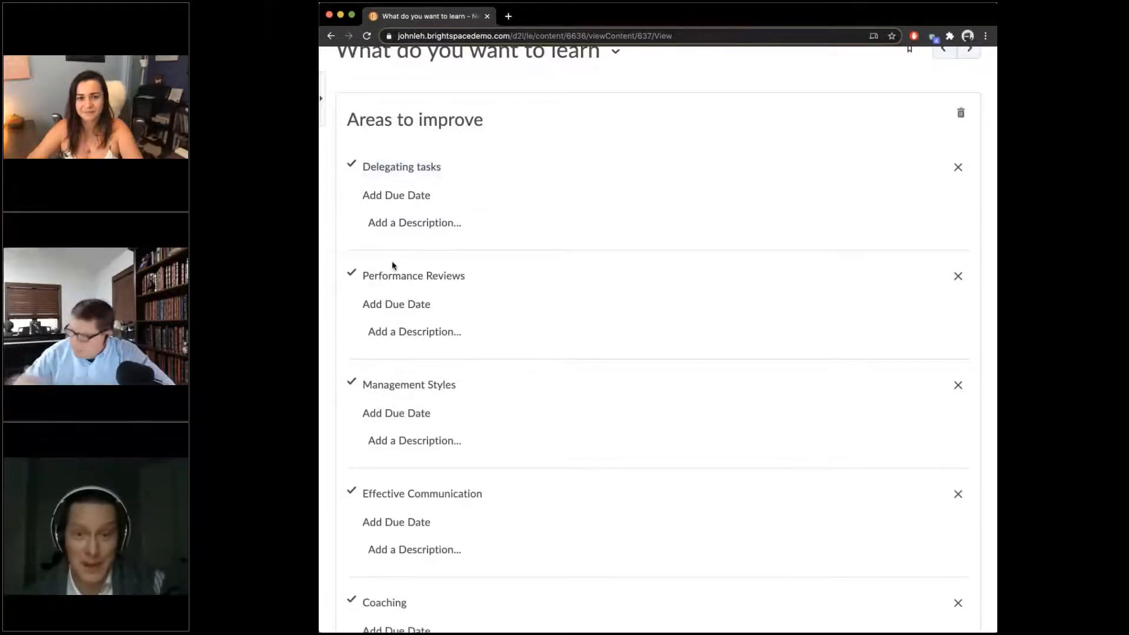
pyautogui.scroll(-2, 391, 305)
pyautogui.scroll(-2, 393, 391)
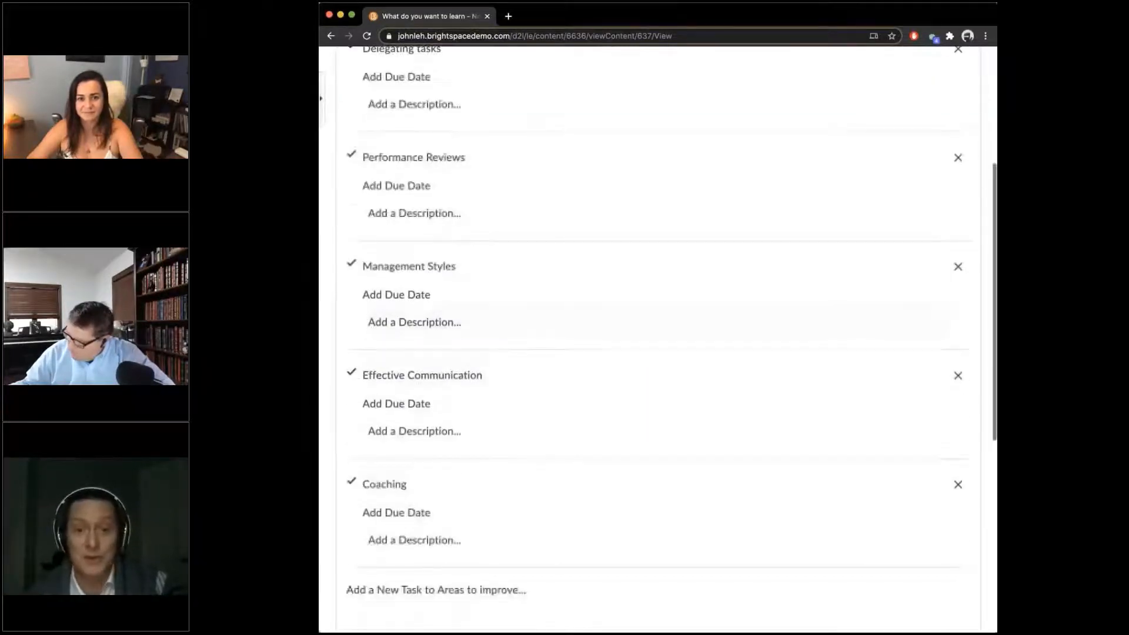
pyautogui.scroll(5, 393, 391)
# - Return to the course's table of contents and open the Conversation Practice activity in the Coaching module
pyautogui.click(371, 151)
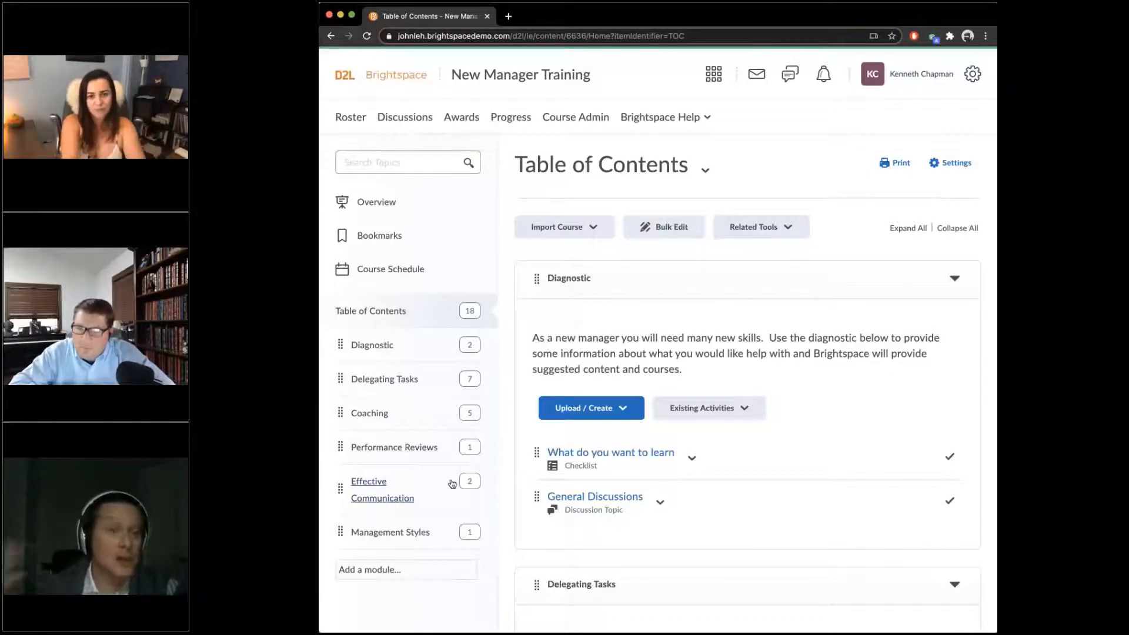
pyautogui.click(367, 415)
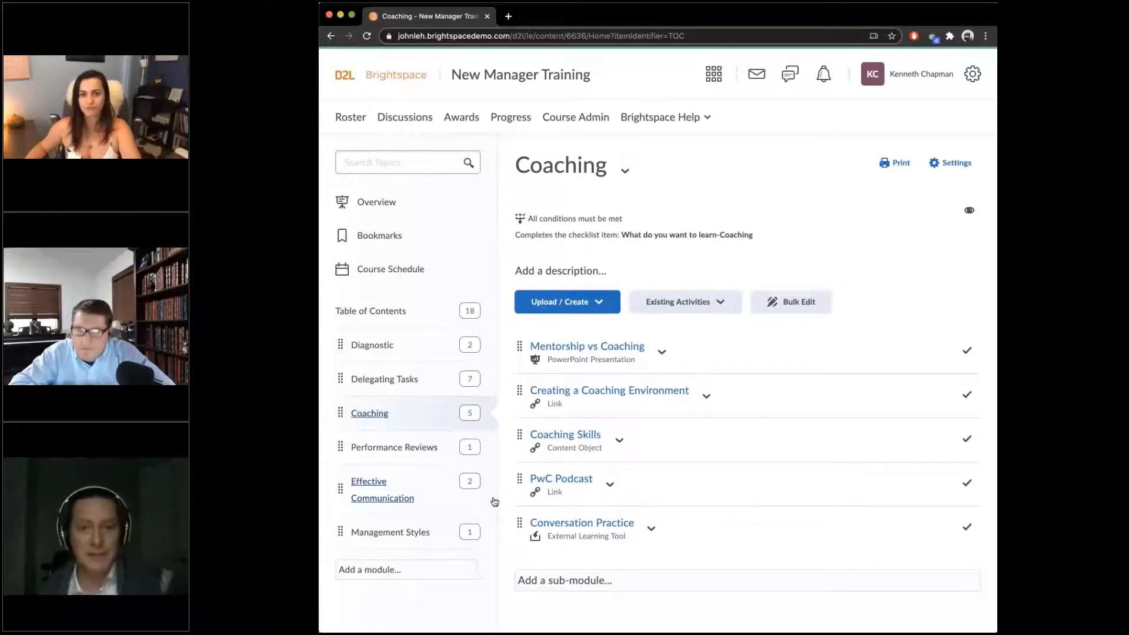
pyautogui.click(562, 525)
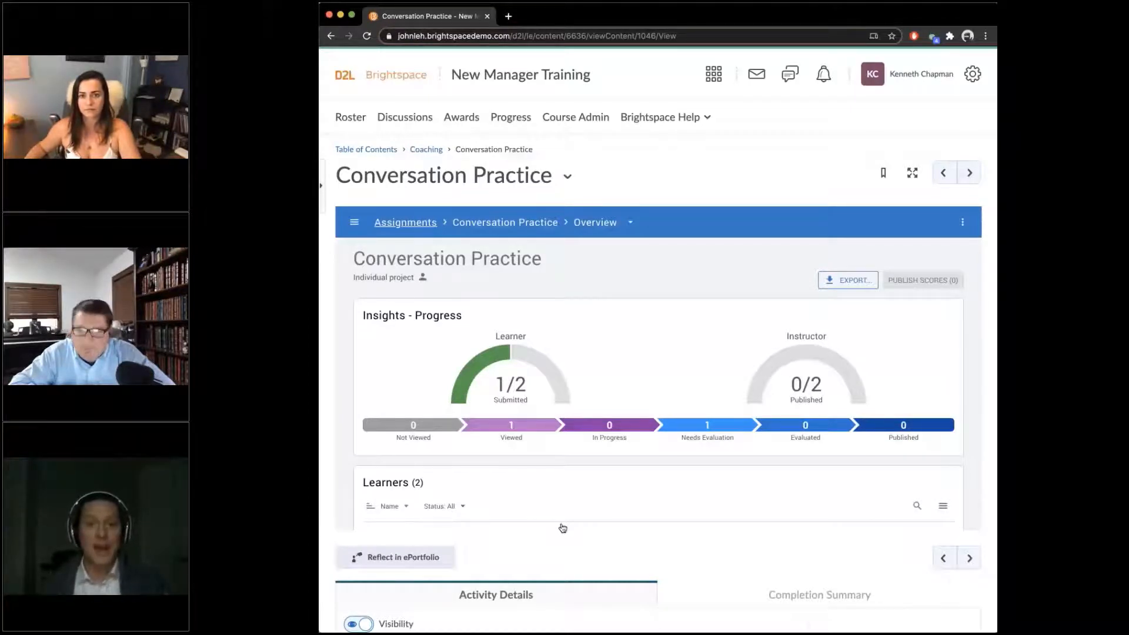
# - Open the Conversation Practice submission marked Needs Evaluation and review its recording and the time-stamped feedback comments
pyautogui.scroll(-5, 562, 523)
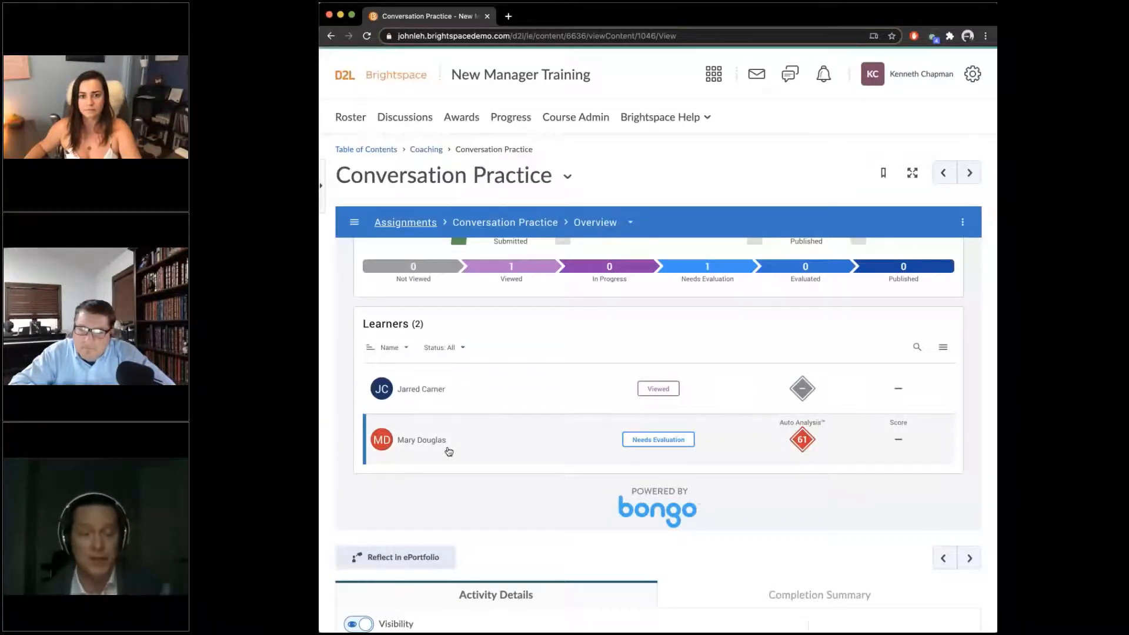
pyautogui.click(657, 440)
pyautogui.scroll(-3, 642, 436)
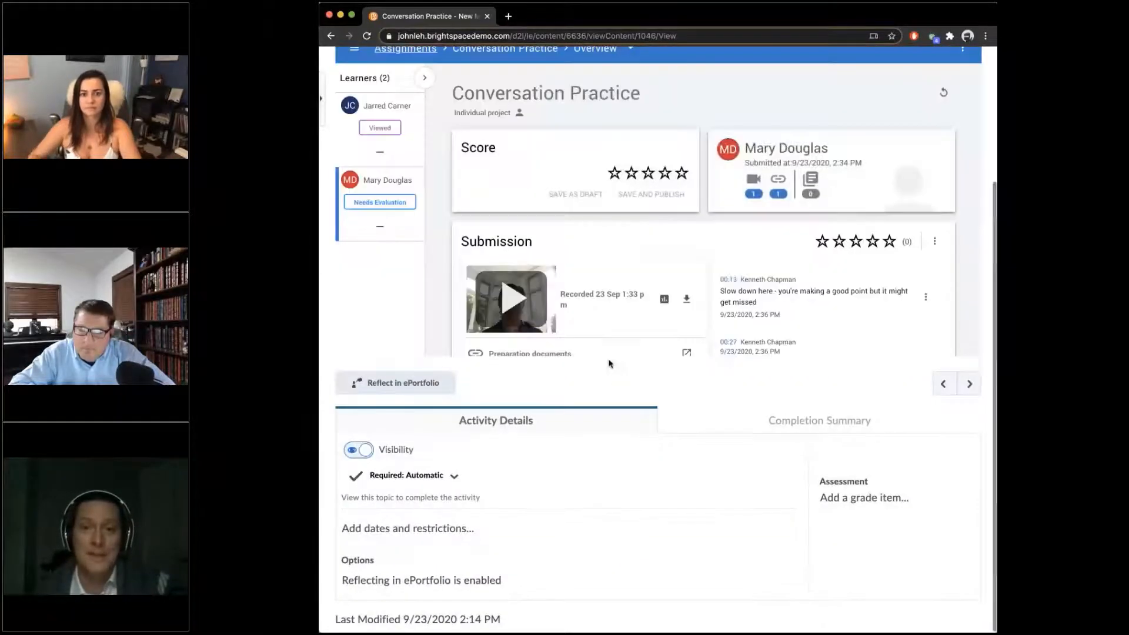
pyautogui.scroll(-1, 644, 330)
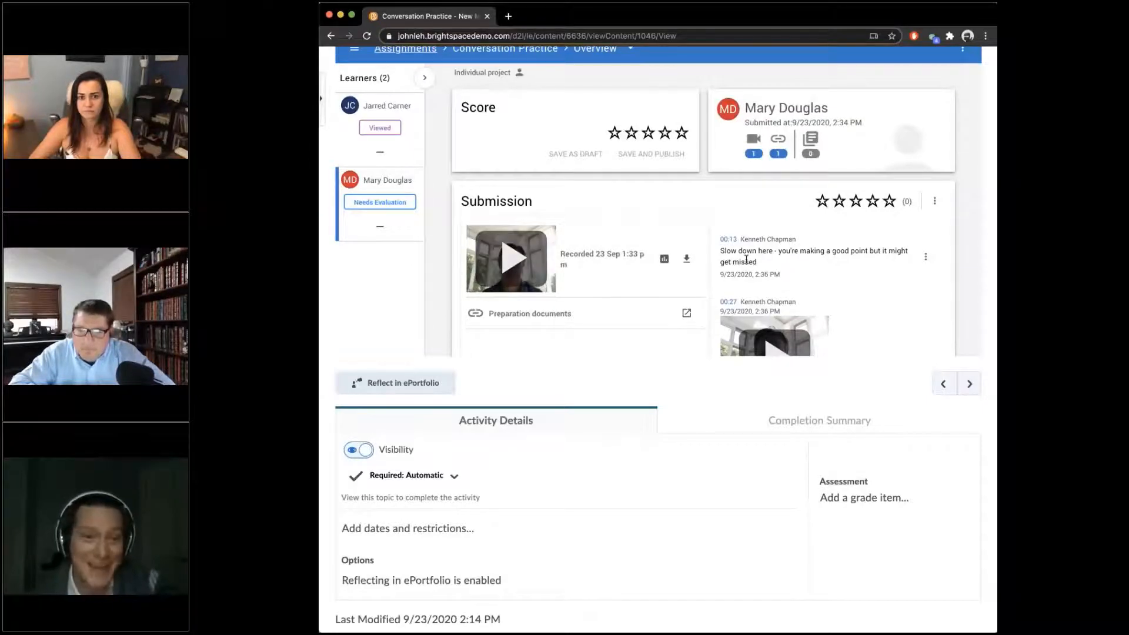
pyautogui.scroll(-2, 755, 266)
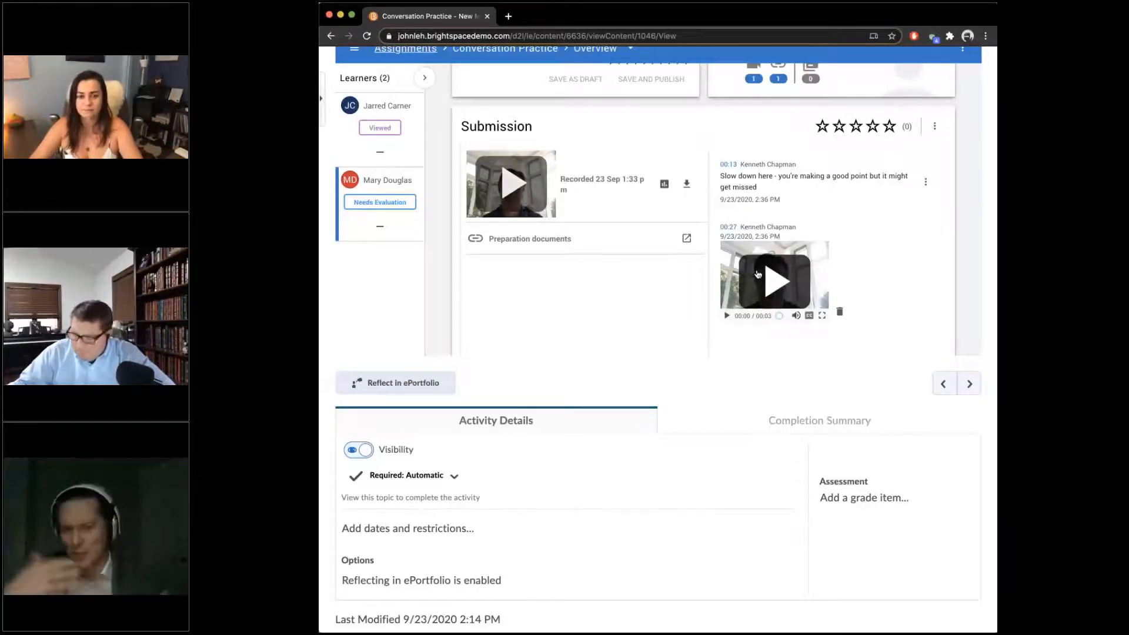
pyautogui.scroll(2, 631, 241)
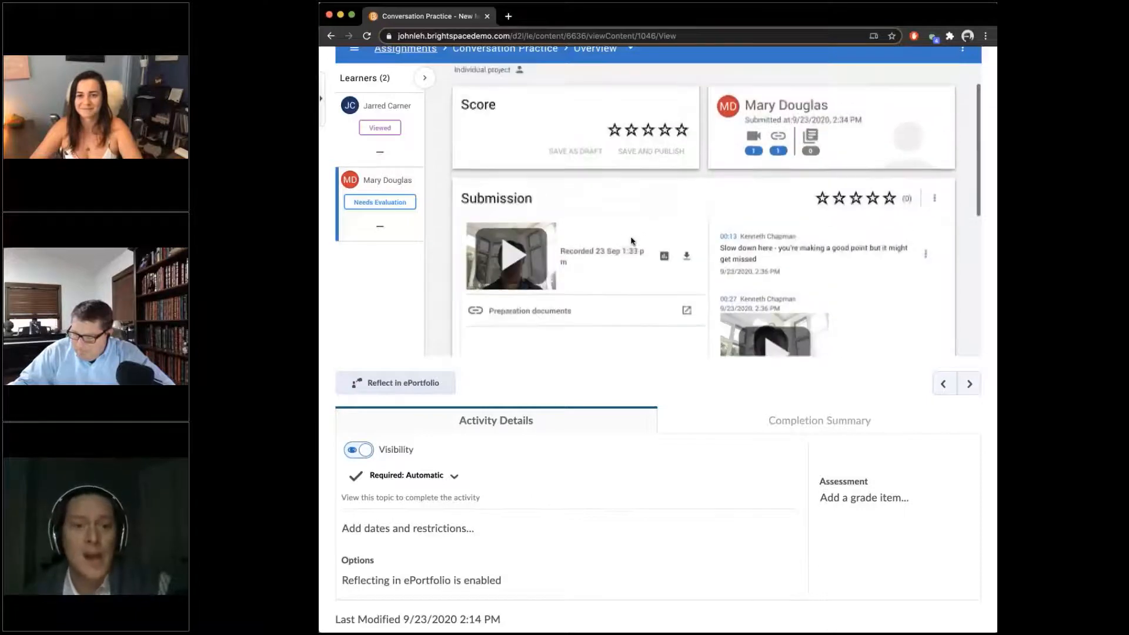
# - Open the Auto Analysis report for the learner's recorded Conversation Practice video and view its delivery and content scores
pyautogui.click(664, 264)
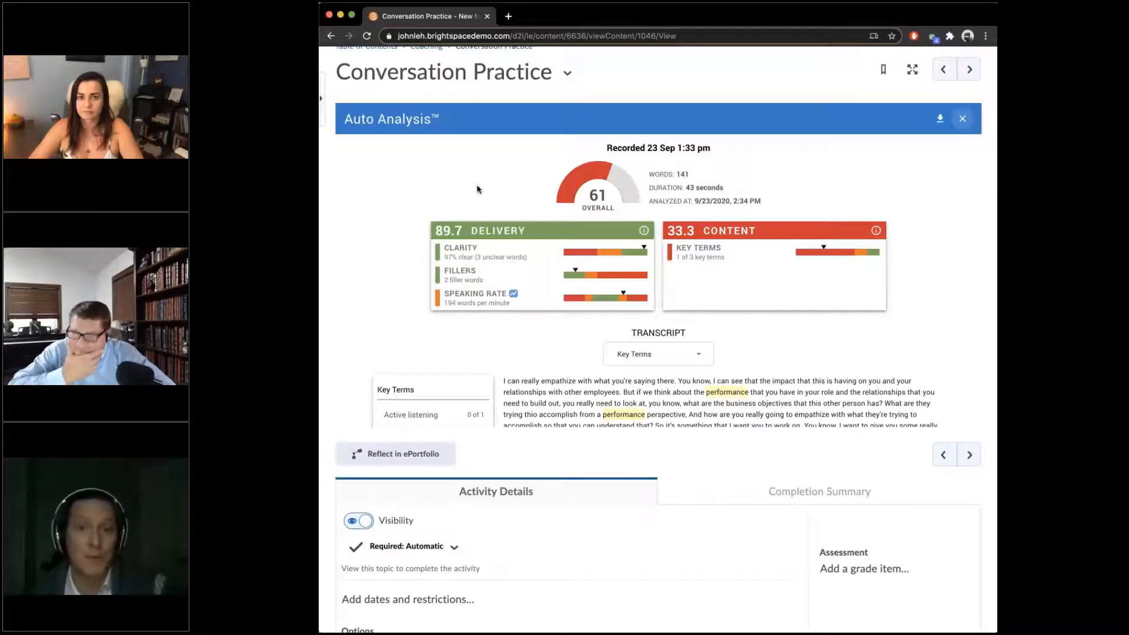
pyautogui.scroll(2, 477, 188)
pyautogui.scroll(2, 477, 188)
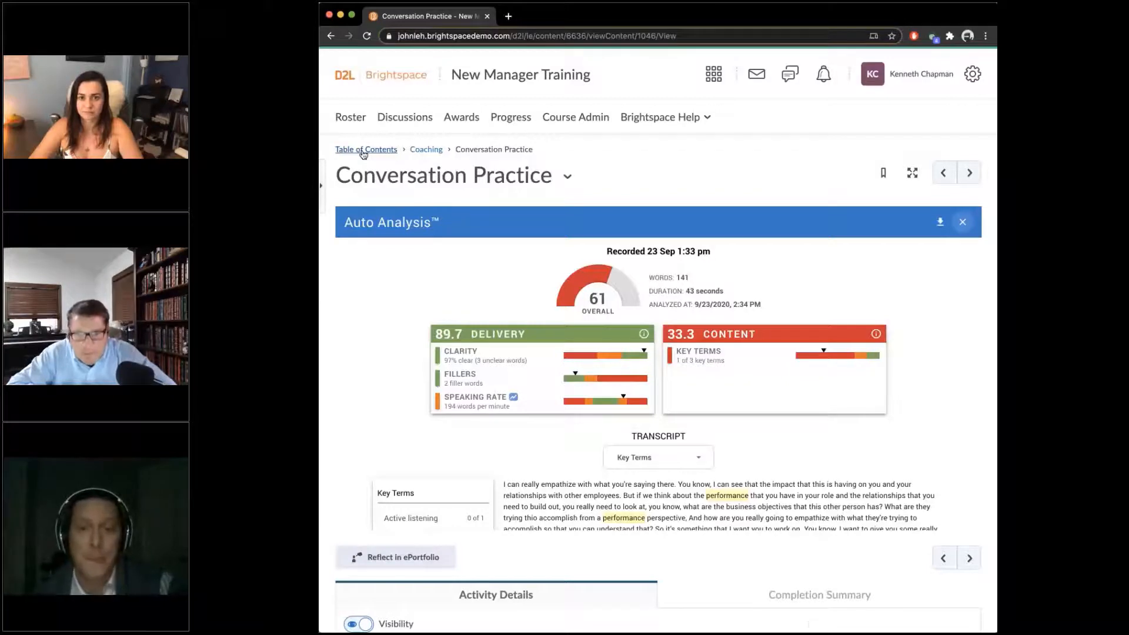
# - Return to the course's table of contents and start creating a new file in the Diagnostic module
pyautogui.click(363, 154)
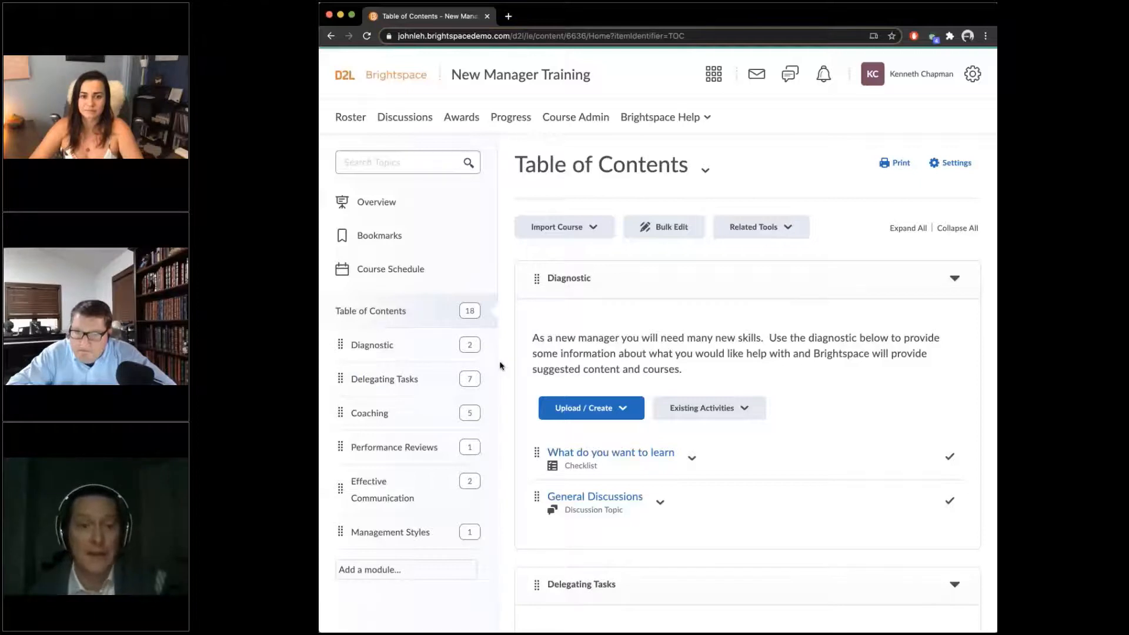
pyautogui.scroll(-1, 500, 365)
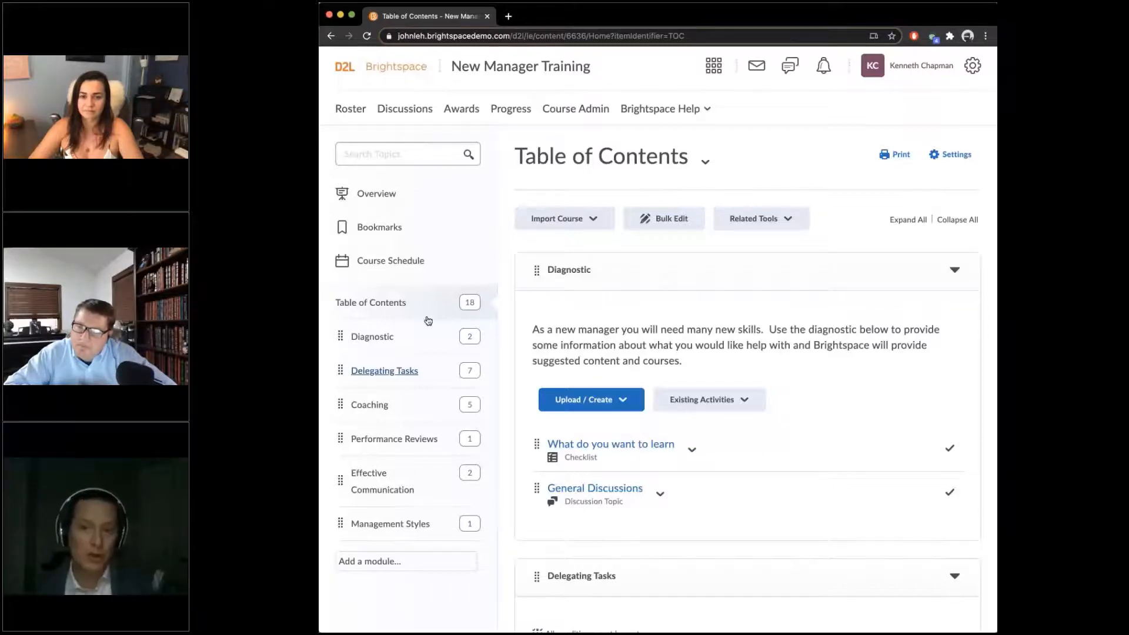
pyautogui.scroll(-1, 605, 395)
pyautogui.scroll(-1, 605, 395)
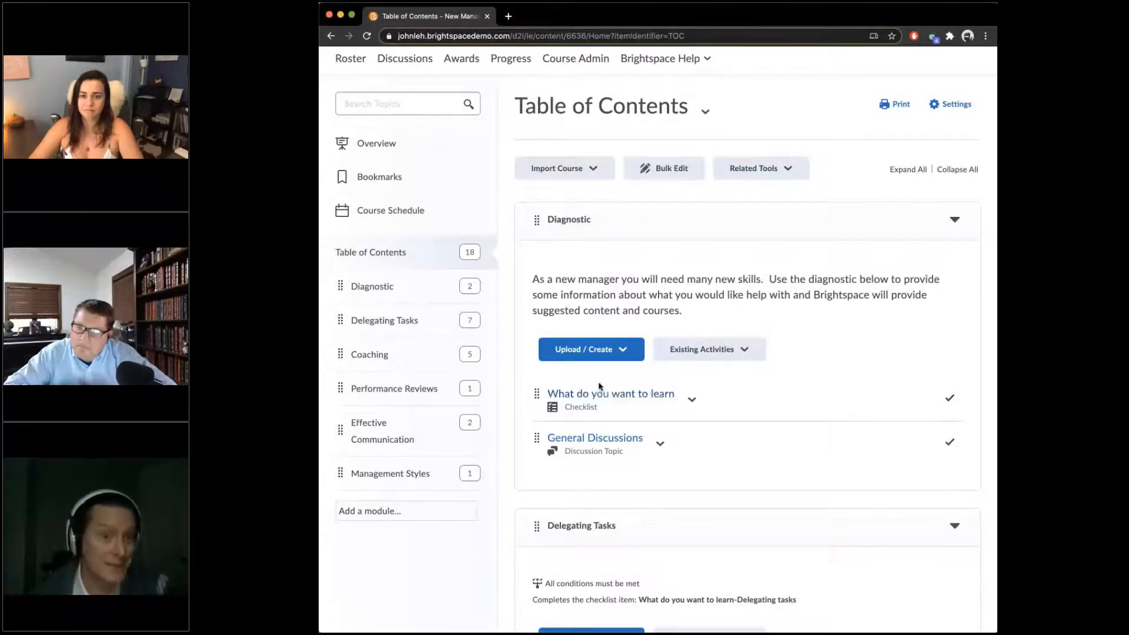
pyautogui.click(622, 351)
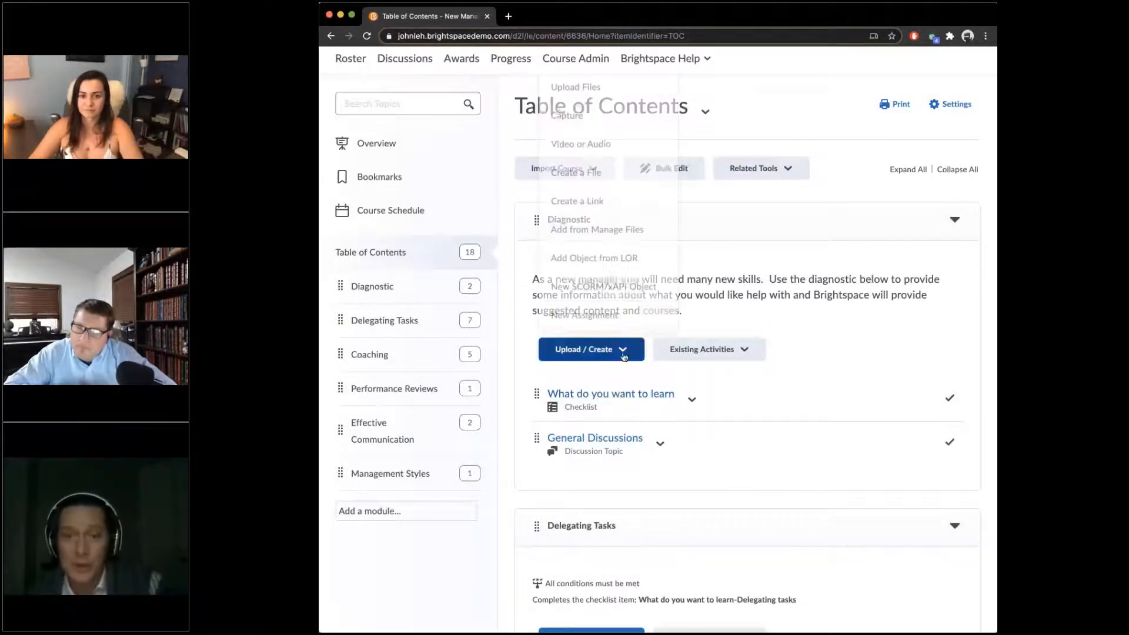
pyautogui.click(559, 174)
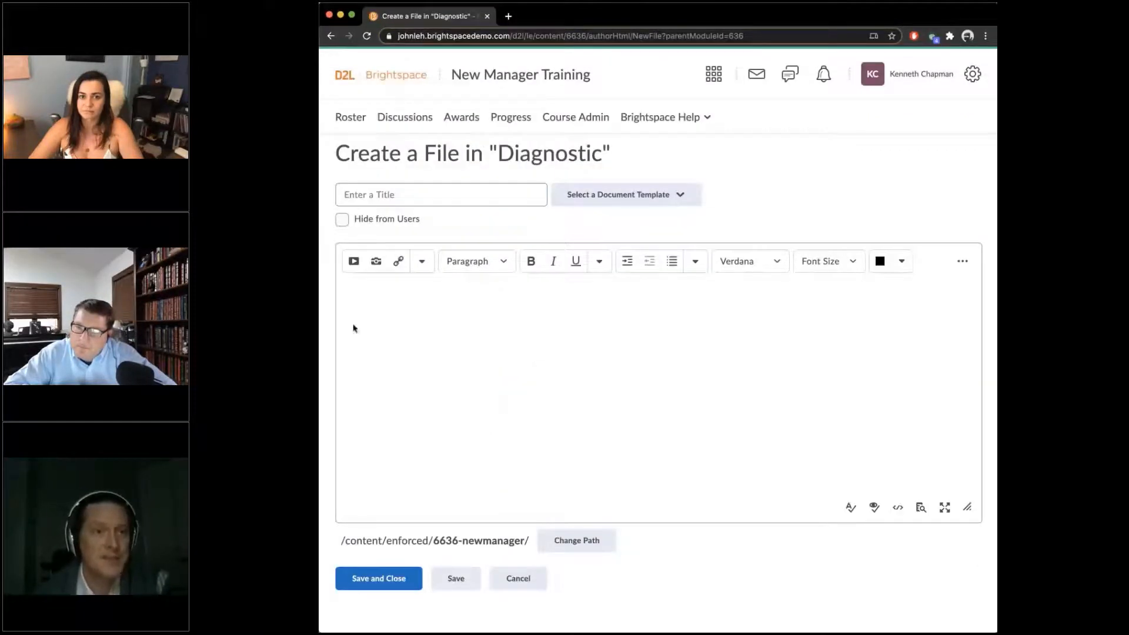
pyautogui.click(475, 321)
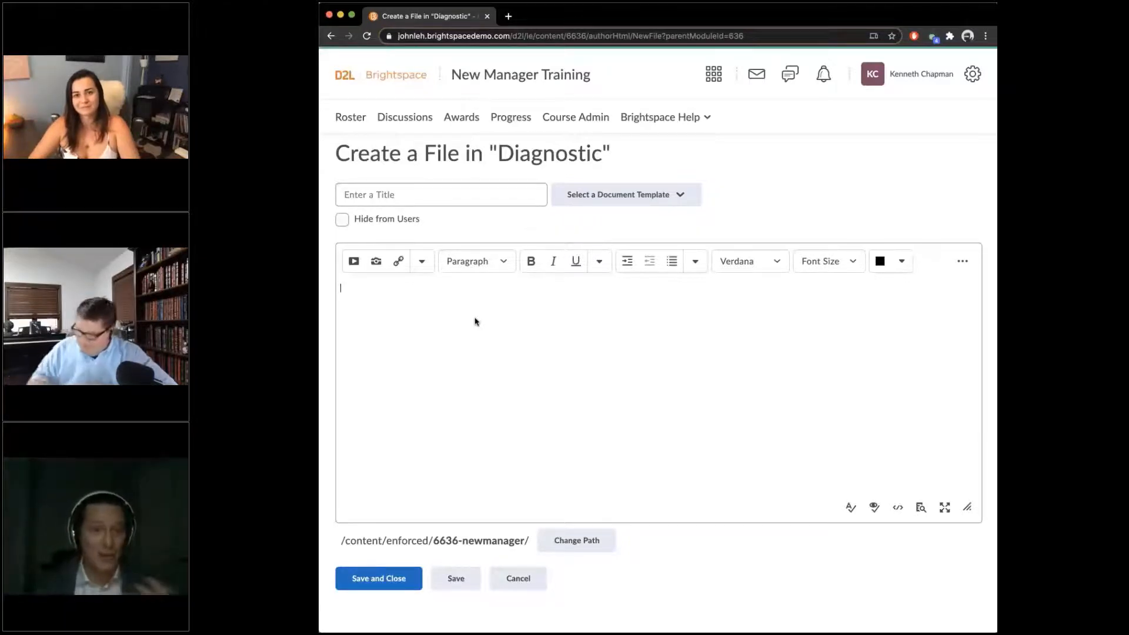
# - Apply the Accordion document template to the new file and review its placeholder content in the editor
pyautogui.click(664, 194)
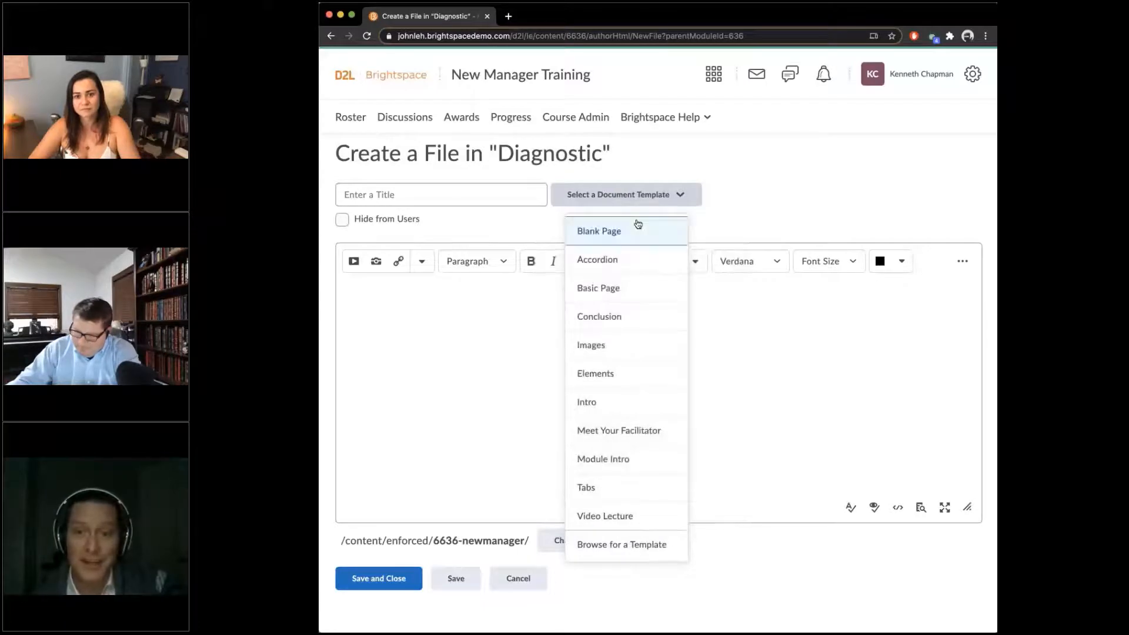
pyautogui.click(606, 261)
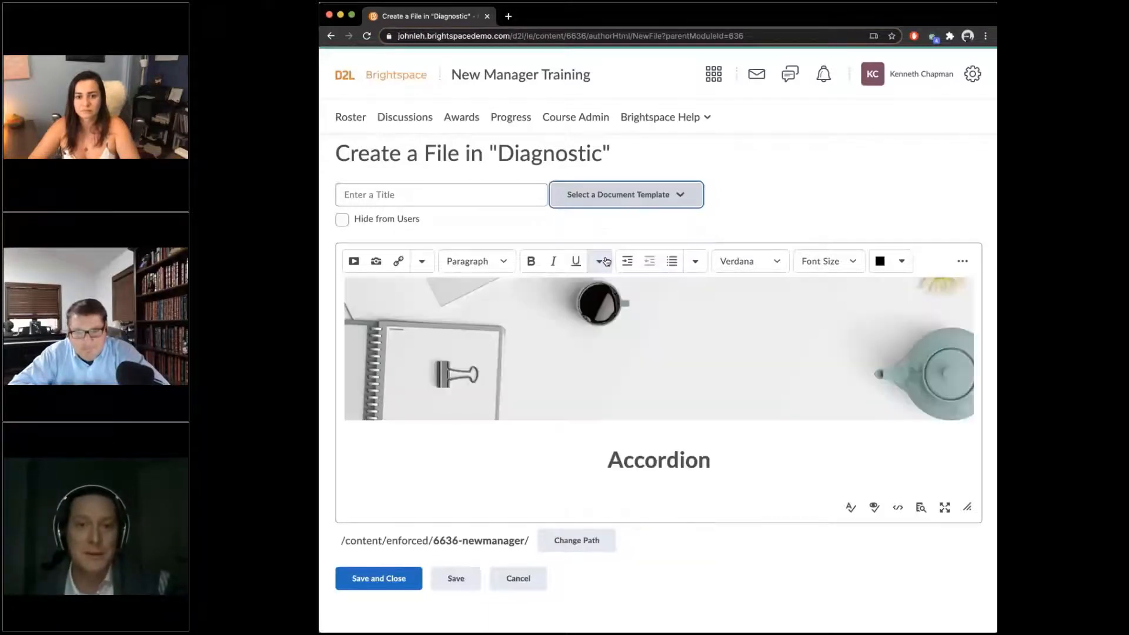
pyautogui.scroll(-1, 593, 388)
pyautogui.scroll(-1, 593, 388)
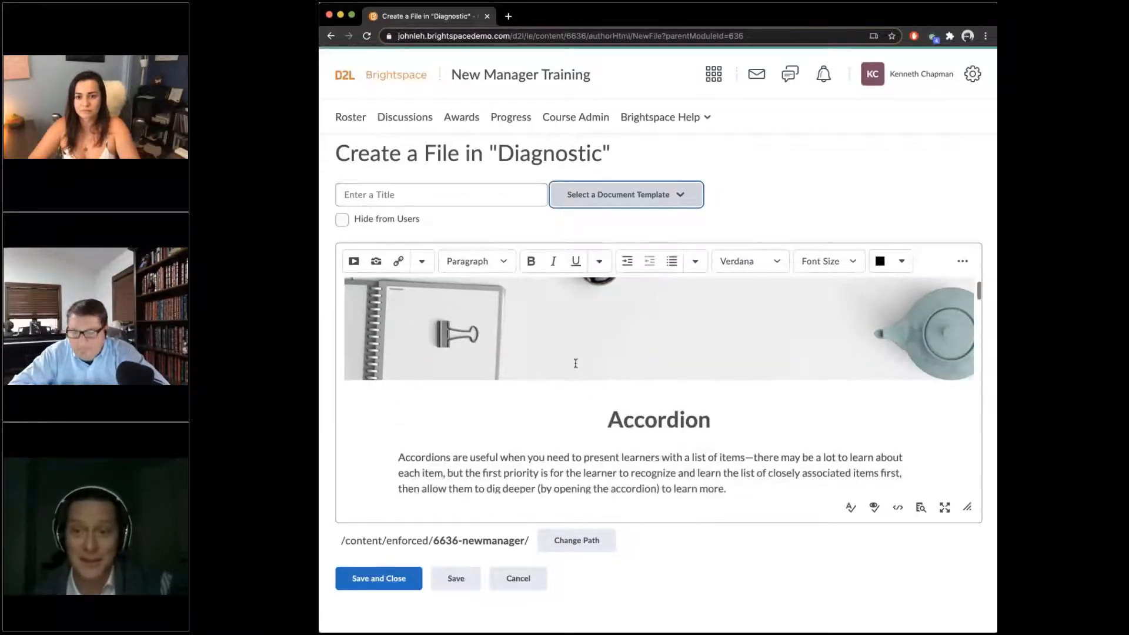
pyautogui.scroll(2, 544, 321)
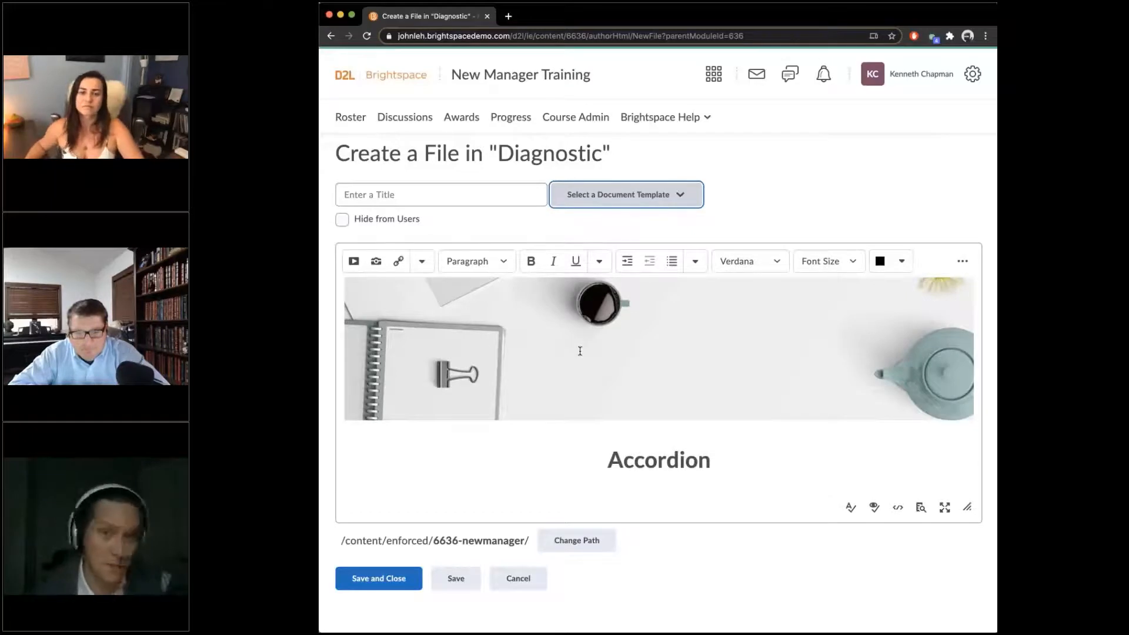
pyautogui.scroll(-1, 622, 458)
pyautogui.scroll(-3, 622, 458)
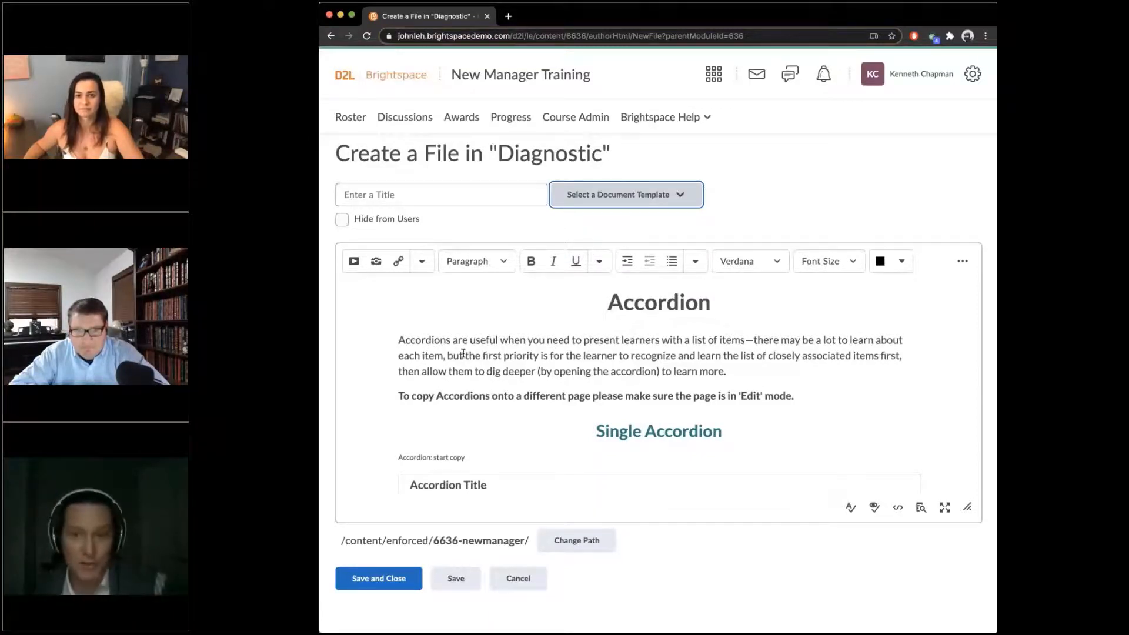
pyautogui.scroll(-2, 463, 354)
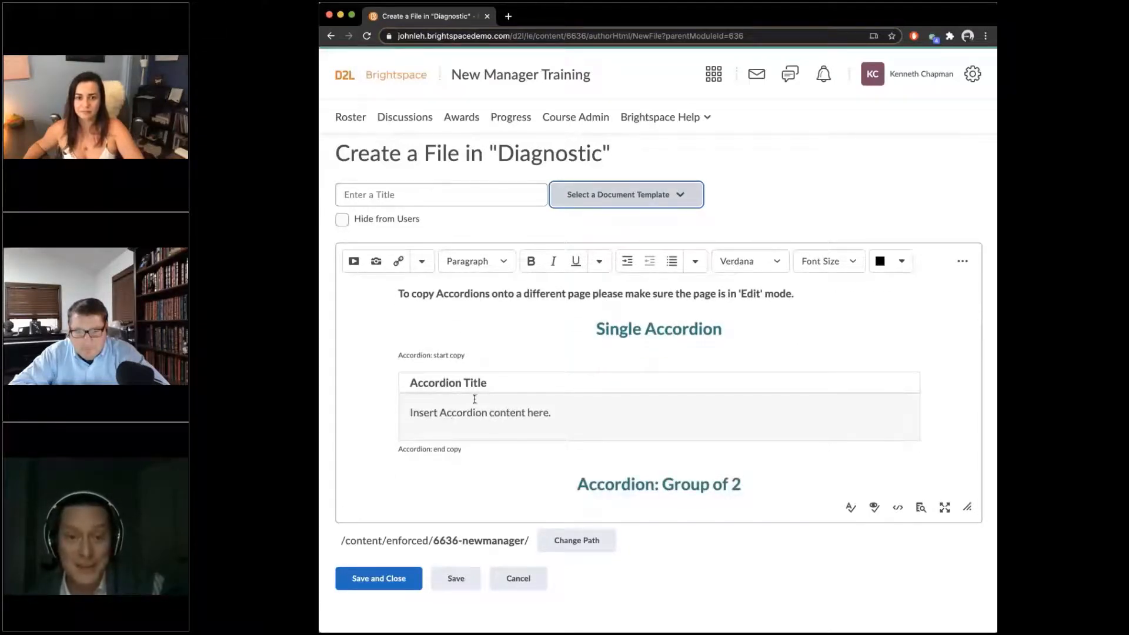
# - Preview the accordion page, expand the single accordion and Accordion 1 of 2, and close the preview
pyautogui.click(921, 508)
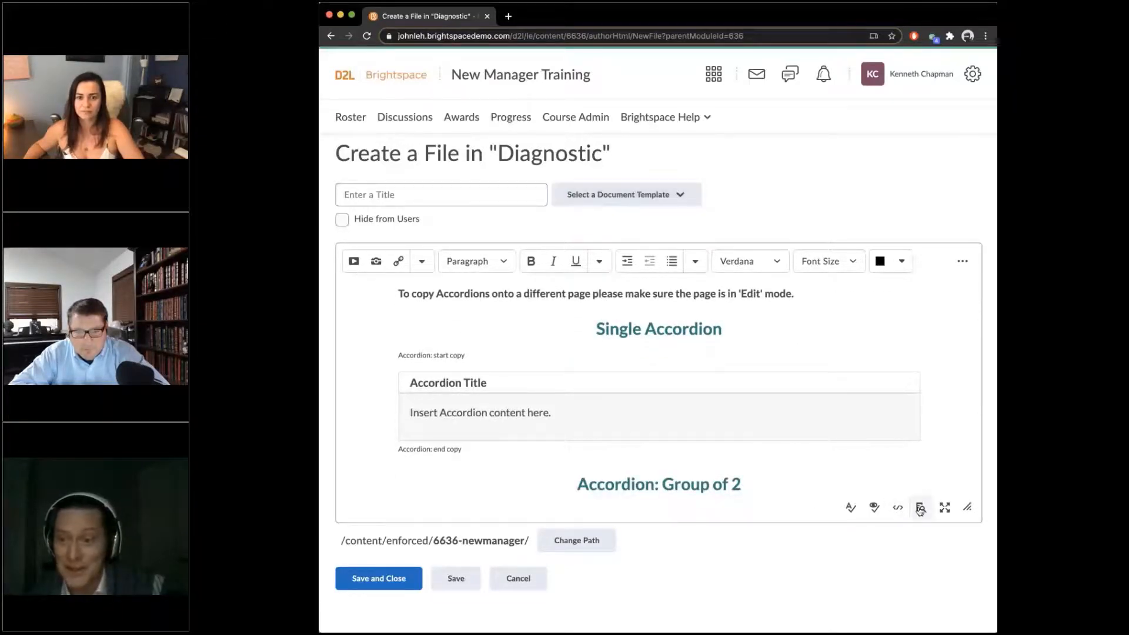
pyautogui.moveTo(851, 391); pyautogui.dragTo(861, 562)
pyautogui.scroll(-2, 669, 364)
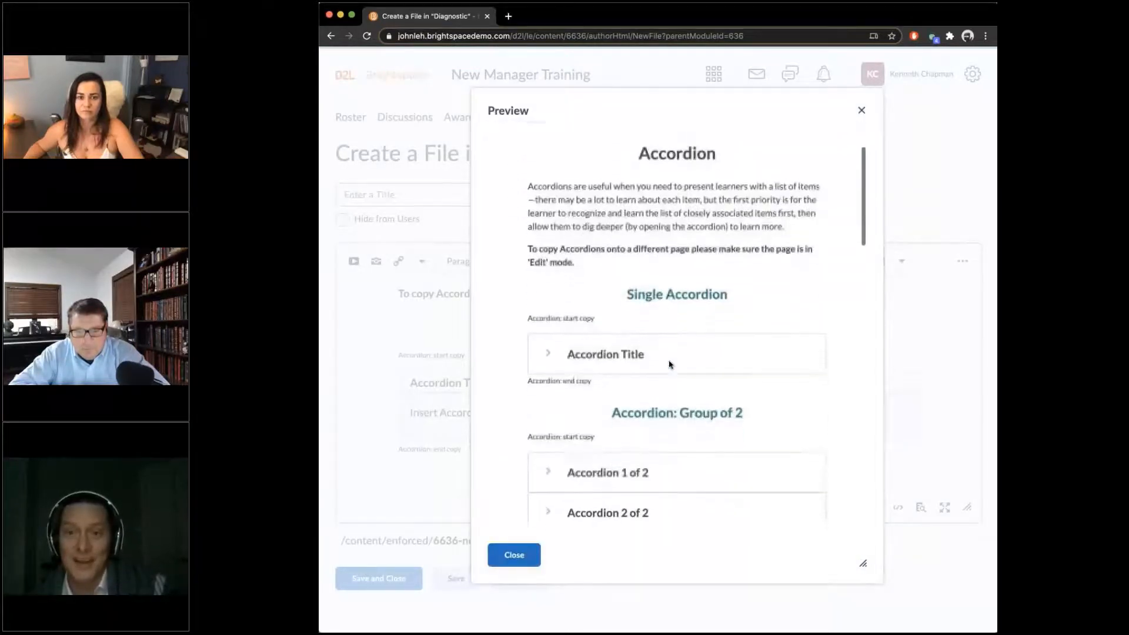
pyautogui.click(549, 353)
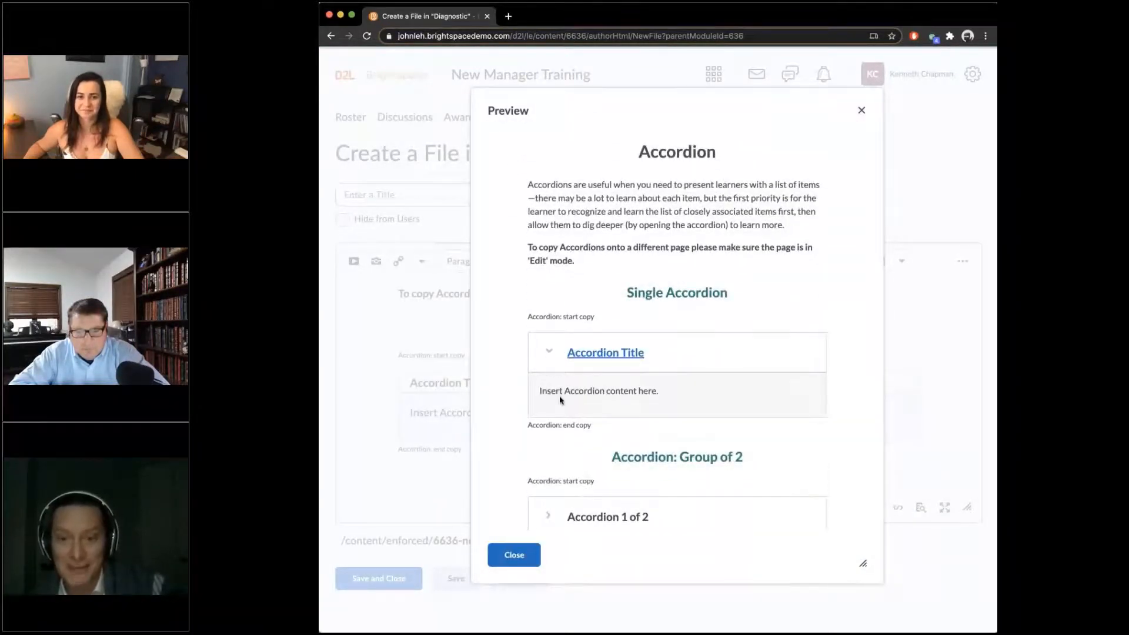
pyautogui.click(540, 506)
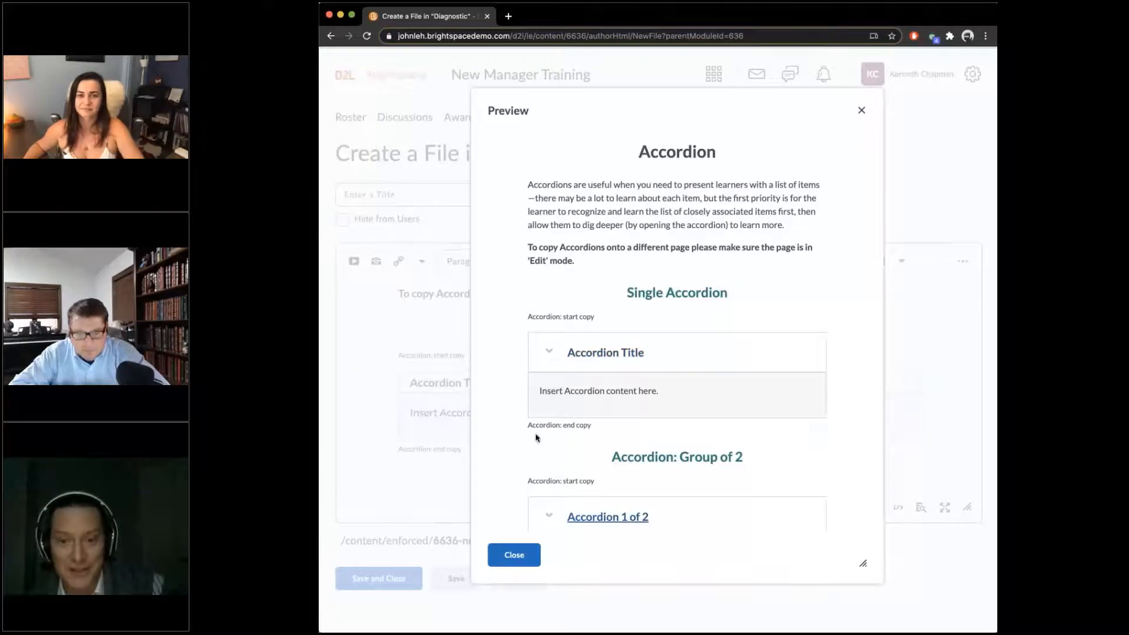
pyautogui.scroll(-3, 535, 437)
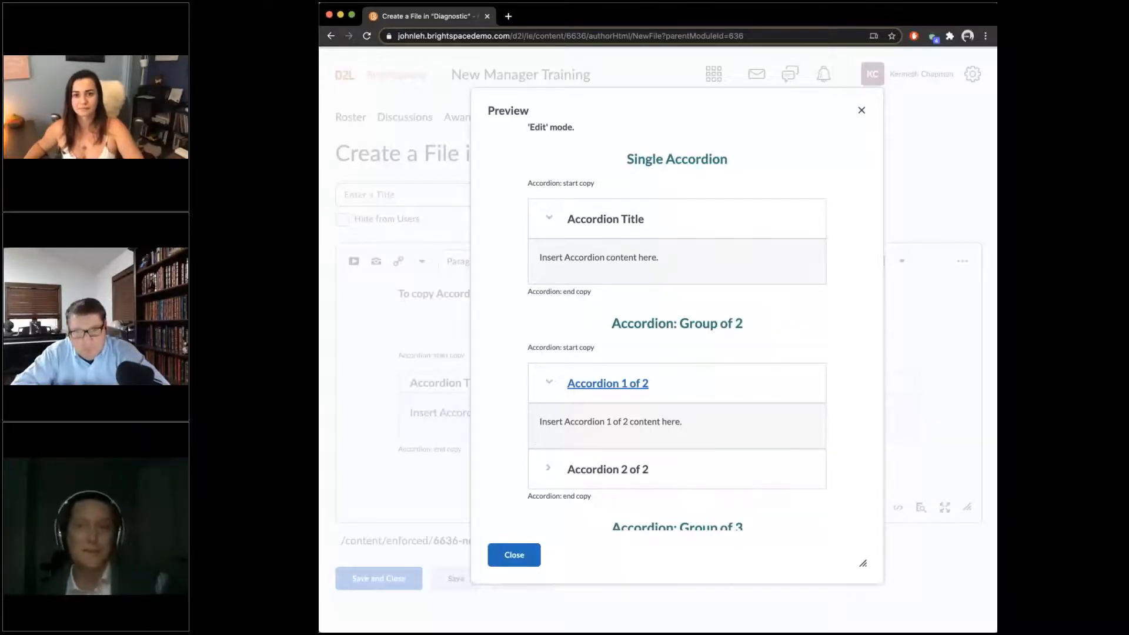
pyautogui.click(861, 110)
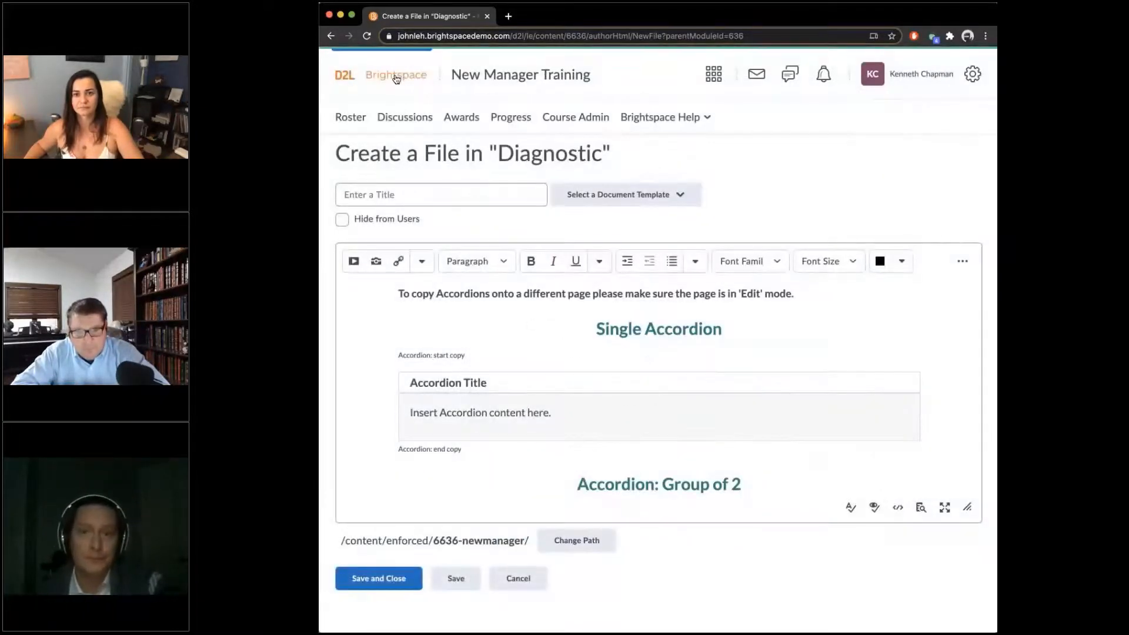
# - Replace the page content with the Meet Your Facilitator template, look over its layout and check the list of available templates
pyautogui.press('super+Tab')
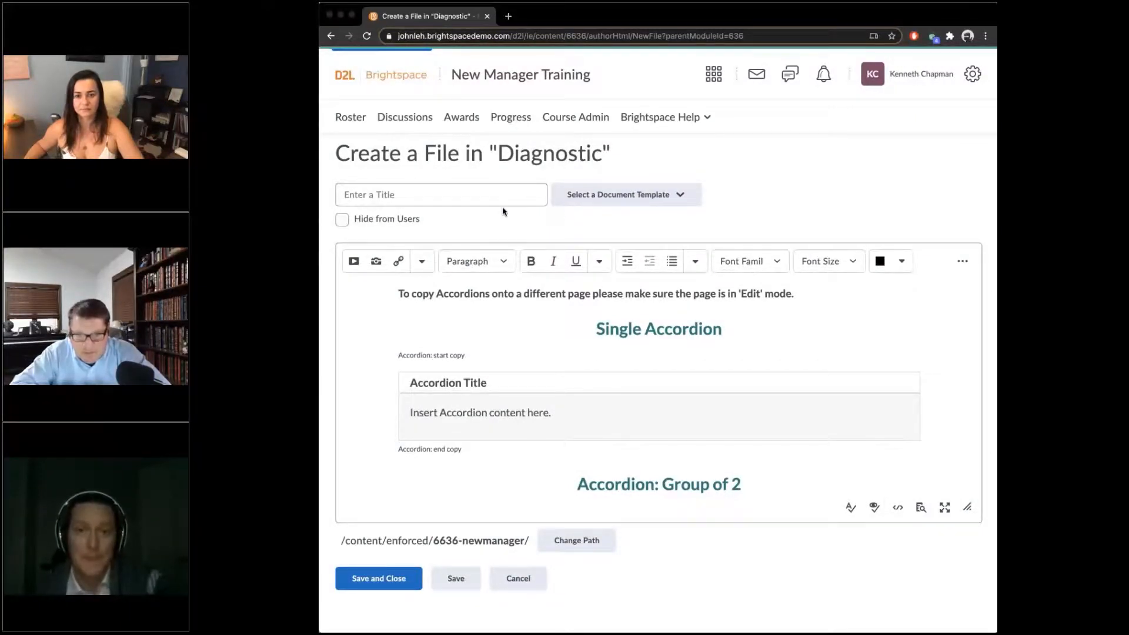
pyautogui.click(656, 201)
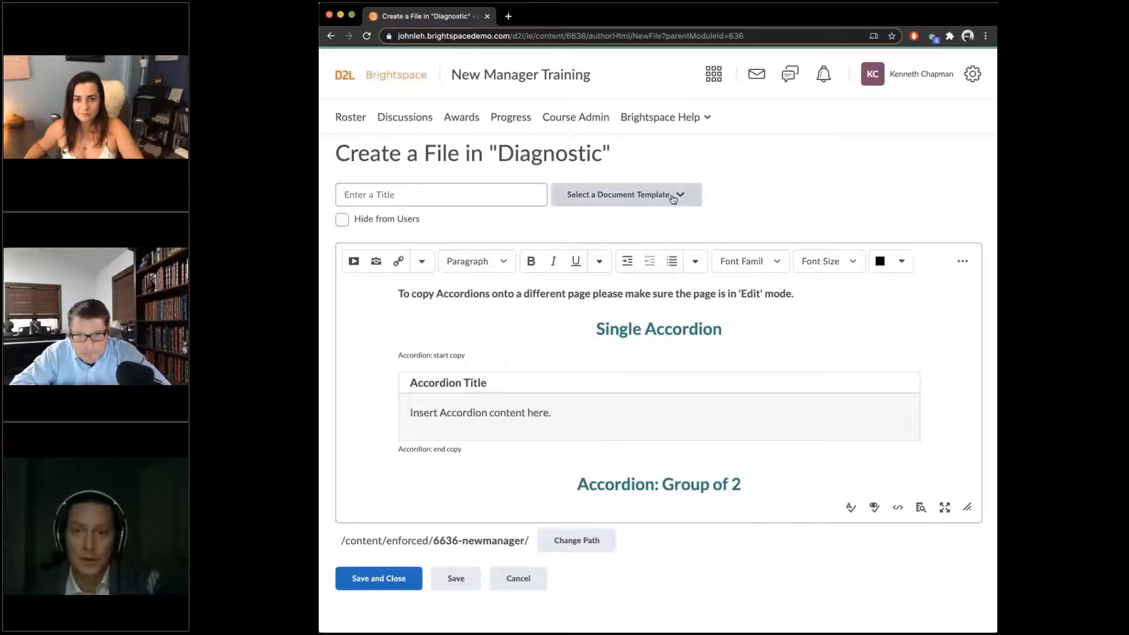
pyautogui.click(673, 199)
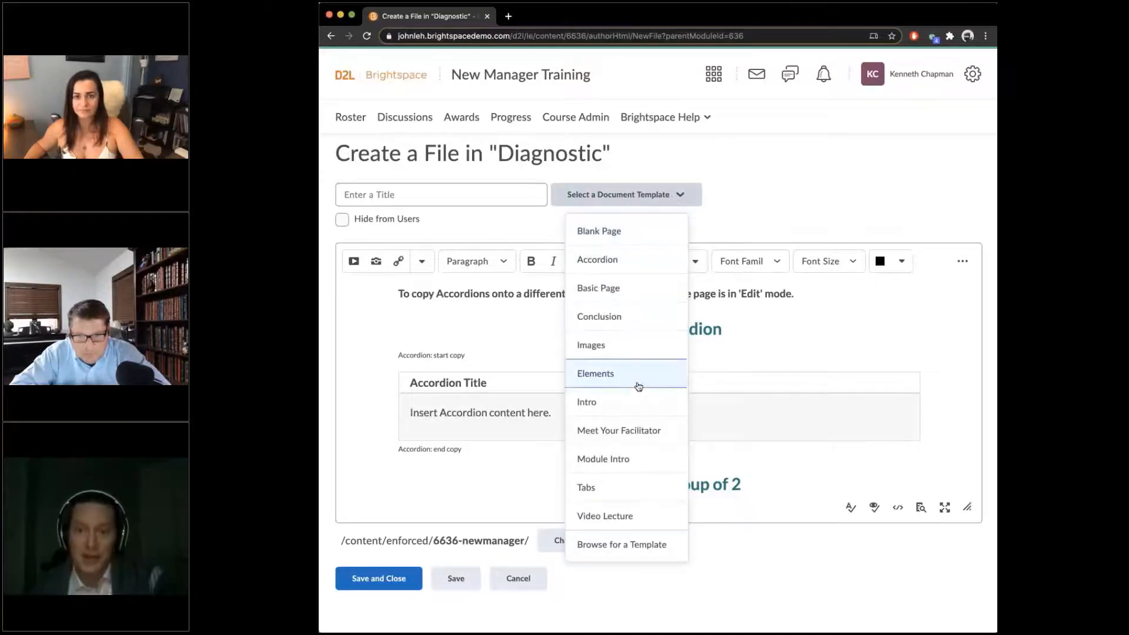
pyautogui.click(608, 431)
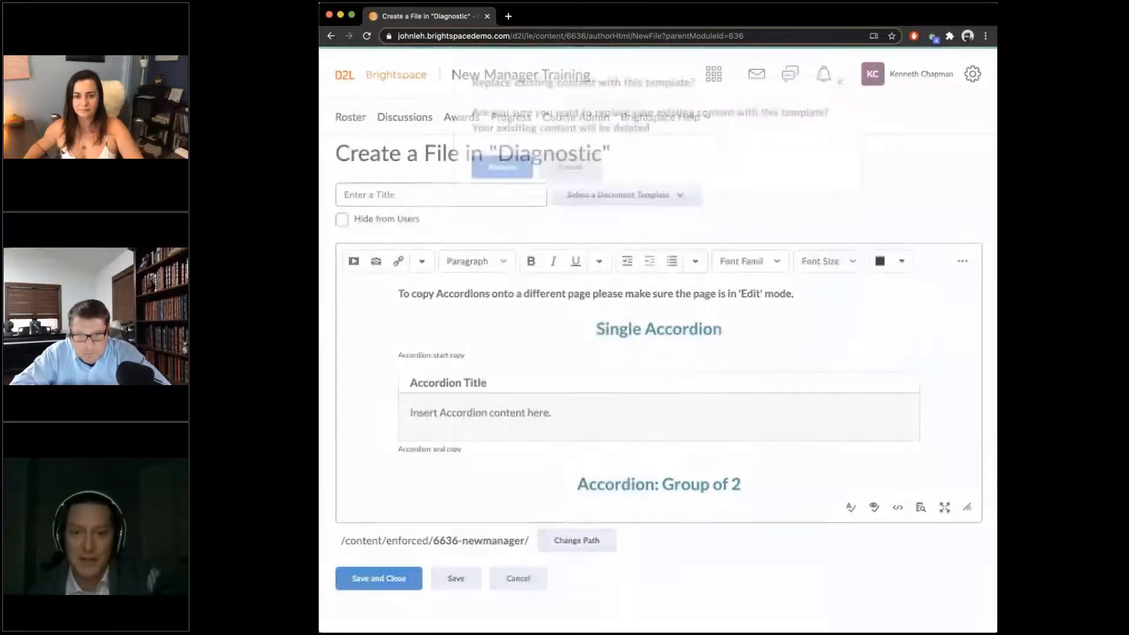
pyautogui.click(487, 183)
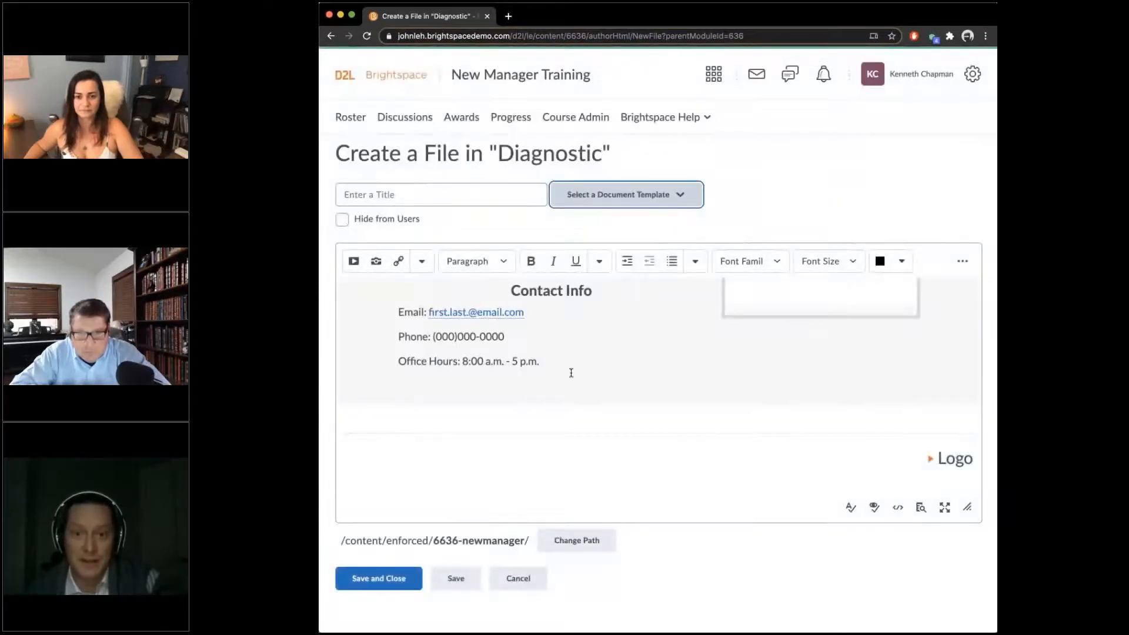
pyautogui.scroll(2, 571, 372)
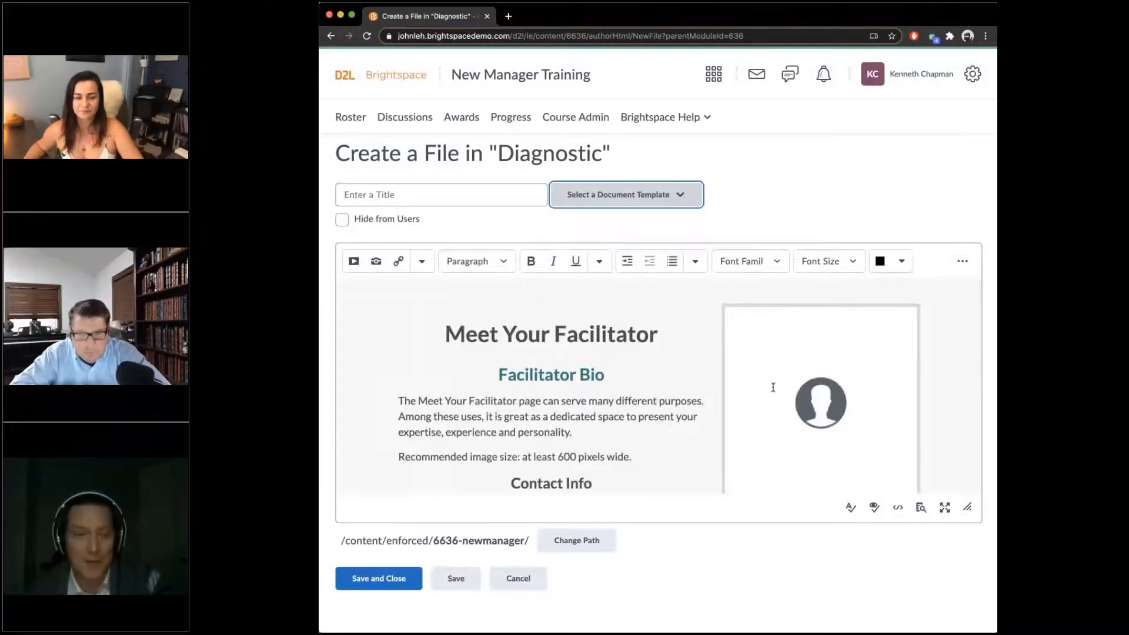
pyautogui.scroll(-3, 773, 388)
pyautogui.scroll(5, 770, 385)
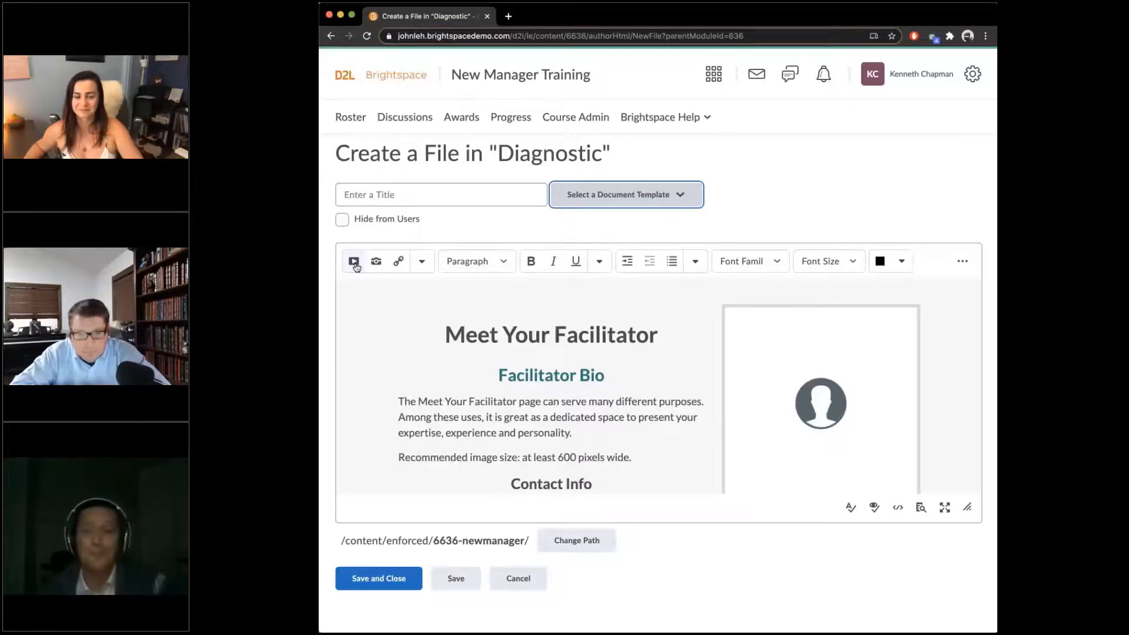
pyautogui.click(637, 194)
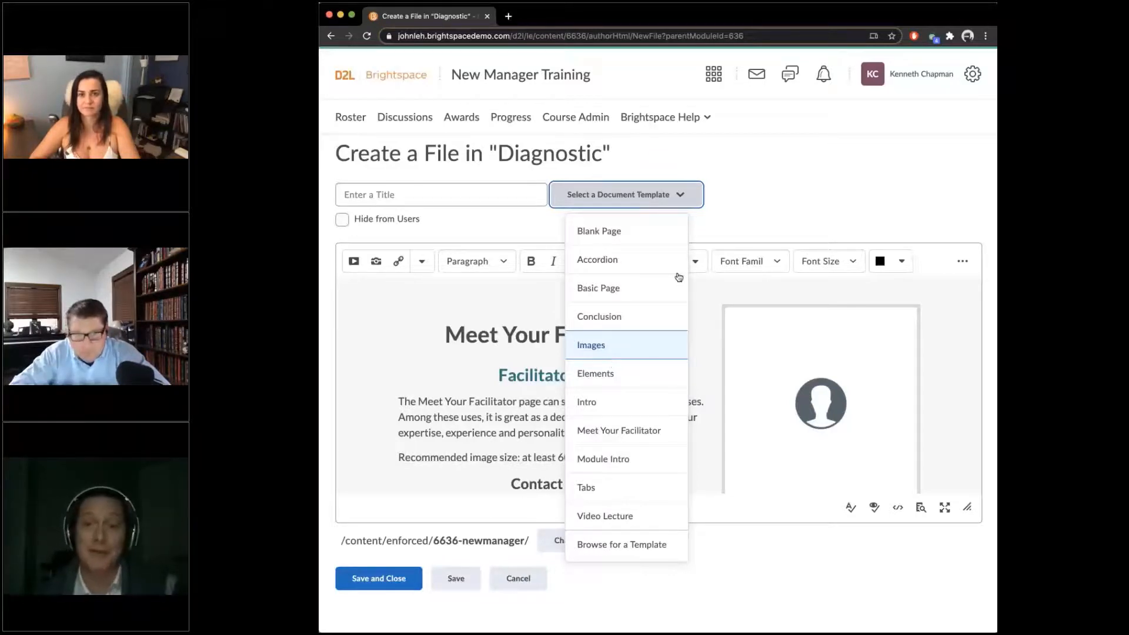
pyautogui.click(744, 209)
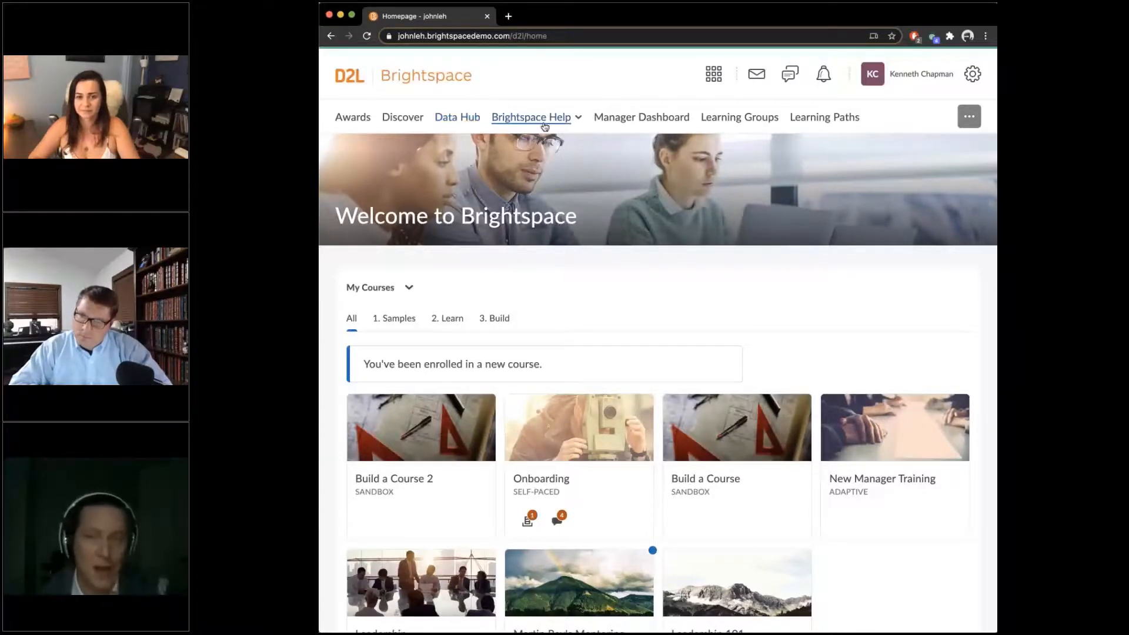
# - Open the Leadership Cohort group in Learning Groups to view its members
pyautogui.click(738, 121)
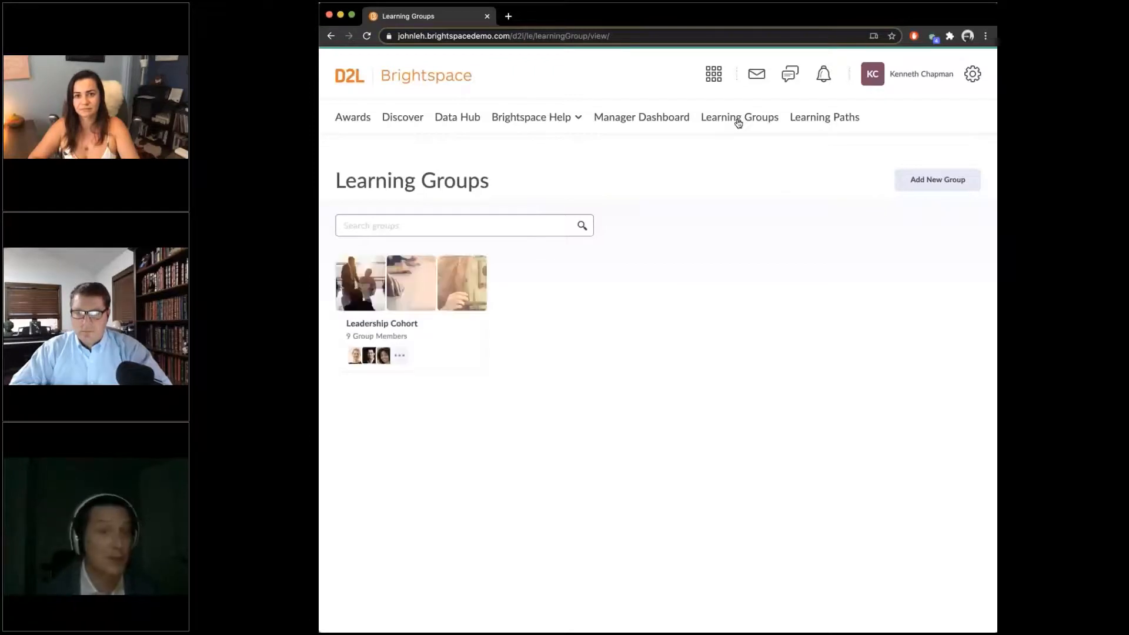
pyautogui.click(380, 322)
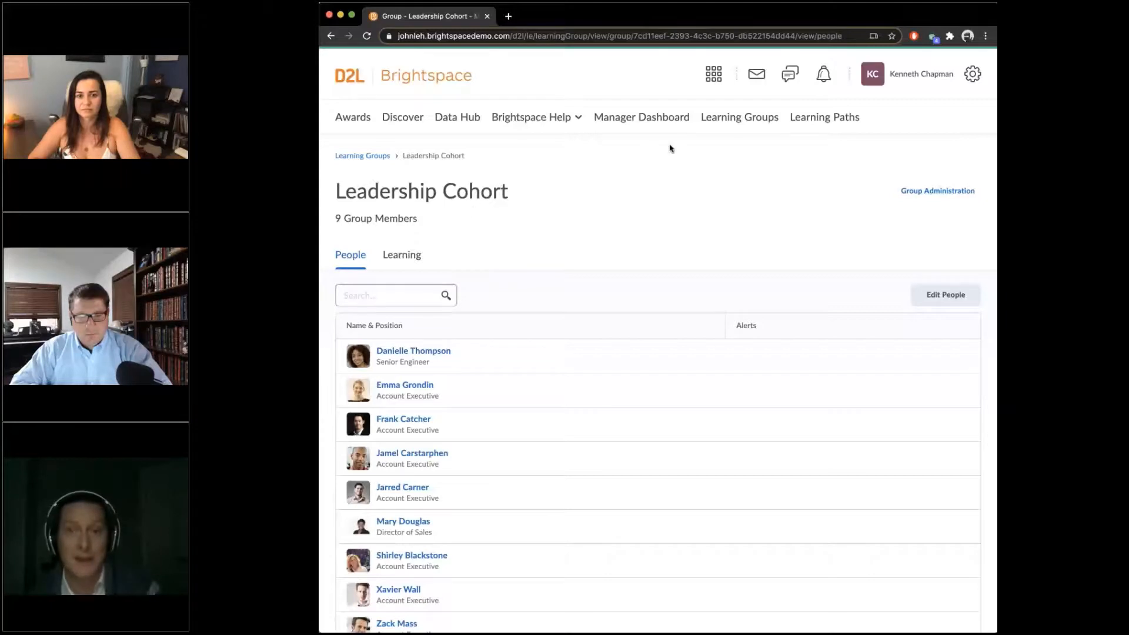
# - In the Manager Dashboard, drill down into the three-person team and its one-person sub-team
pyautogui.click(663, 118)
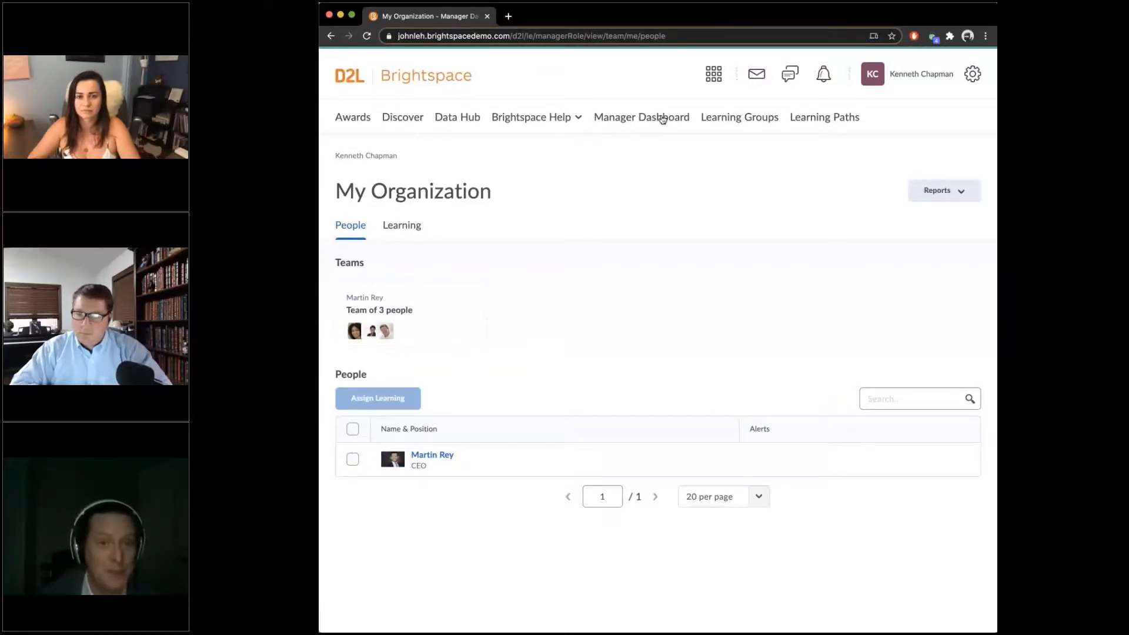
pyautogui.click(374, 313)
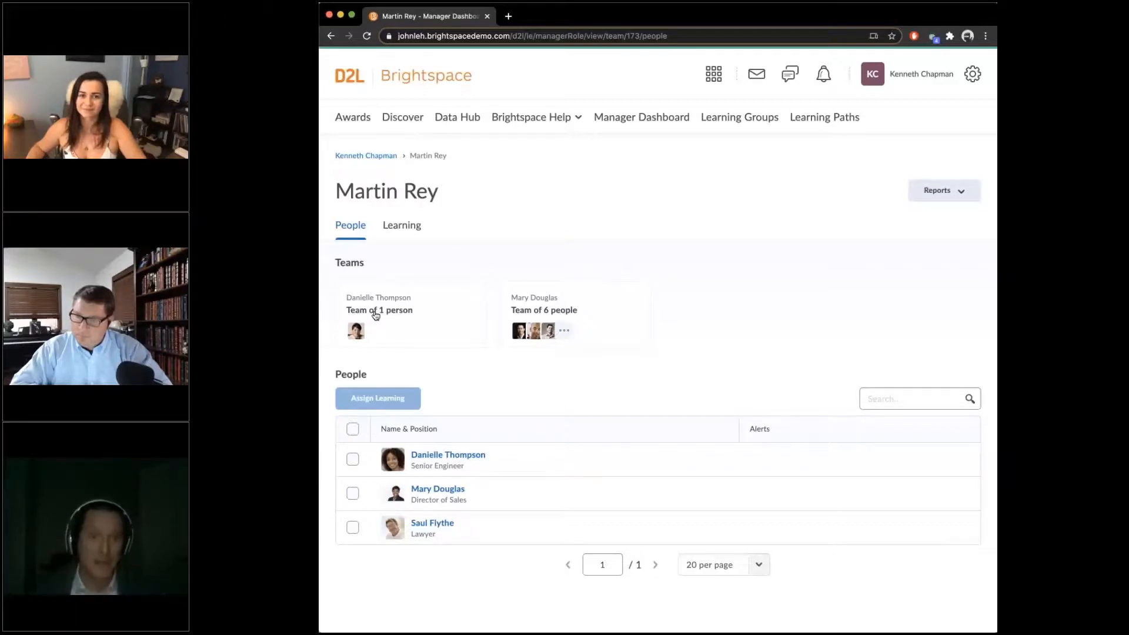
pyautogui.click(375, 315)
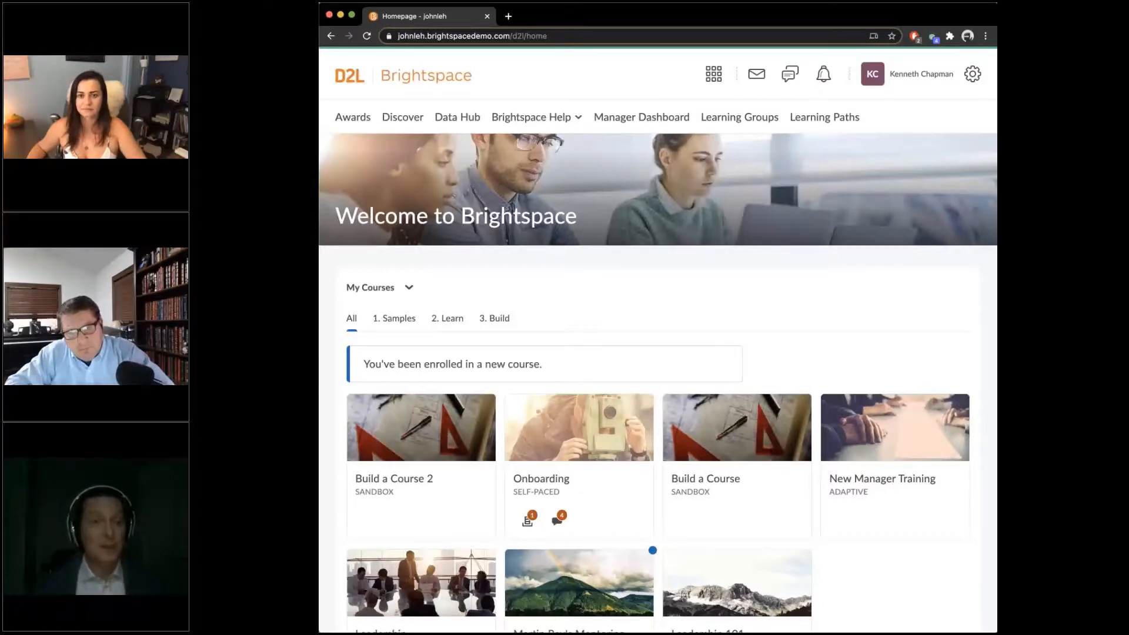
# - Open the New Leader Onboarding learning path, review its course activities and return to the Learning Paths list
pyautogui.click(851, 118)
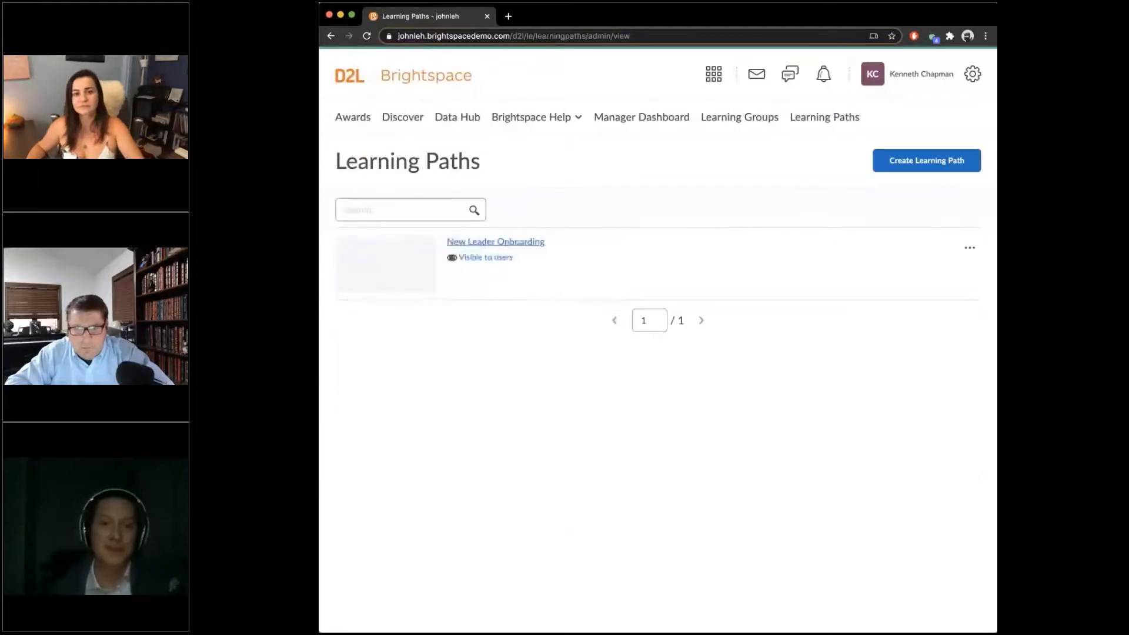
pyautogui.click(470, 245)
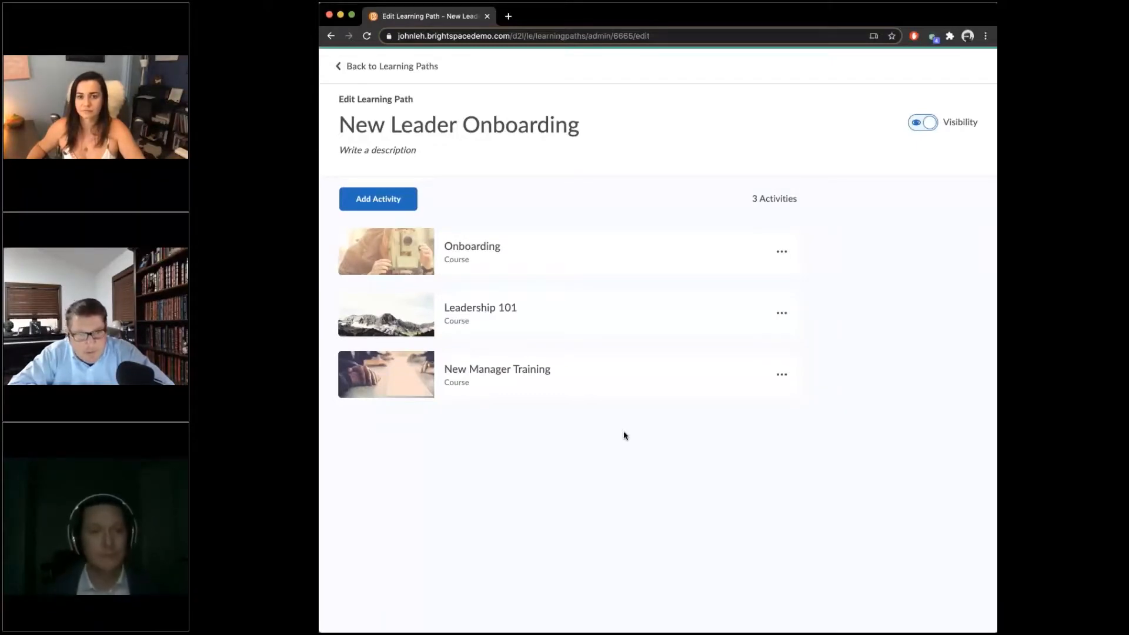
pyautogui.click(391, 67)
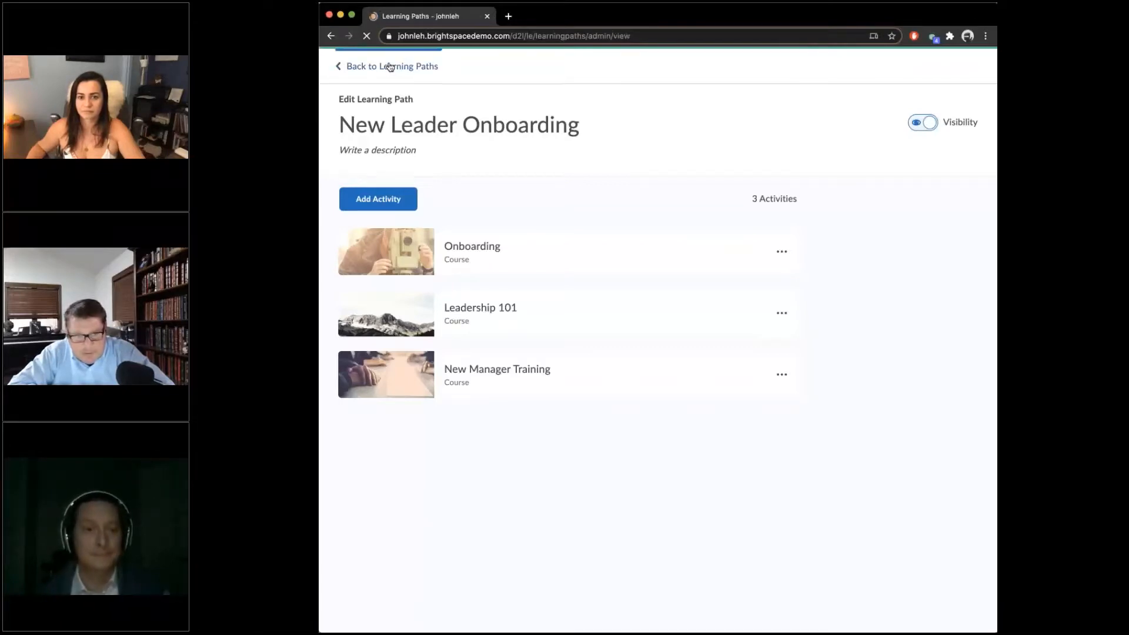